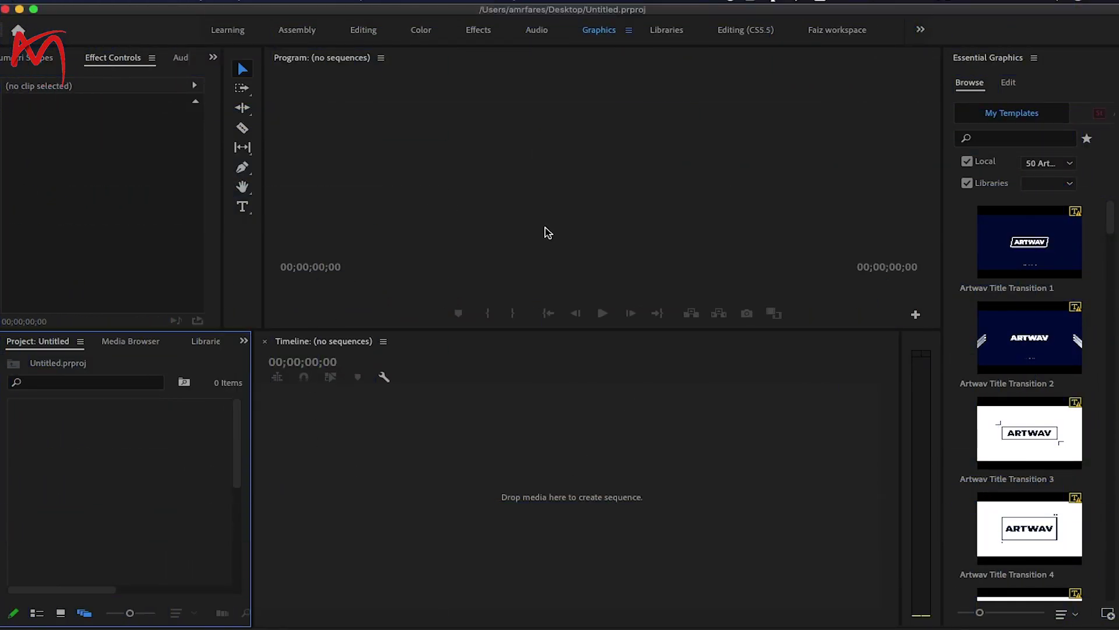
# Step: Import the Dubai 8K MP4 video from Downloads and create a sequence from it in the empty timeline
pyautogui.doubleClick(105, 454)
pyautogui.click(211, 86)
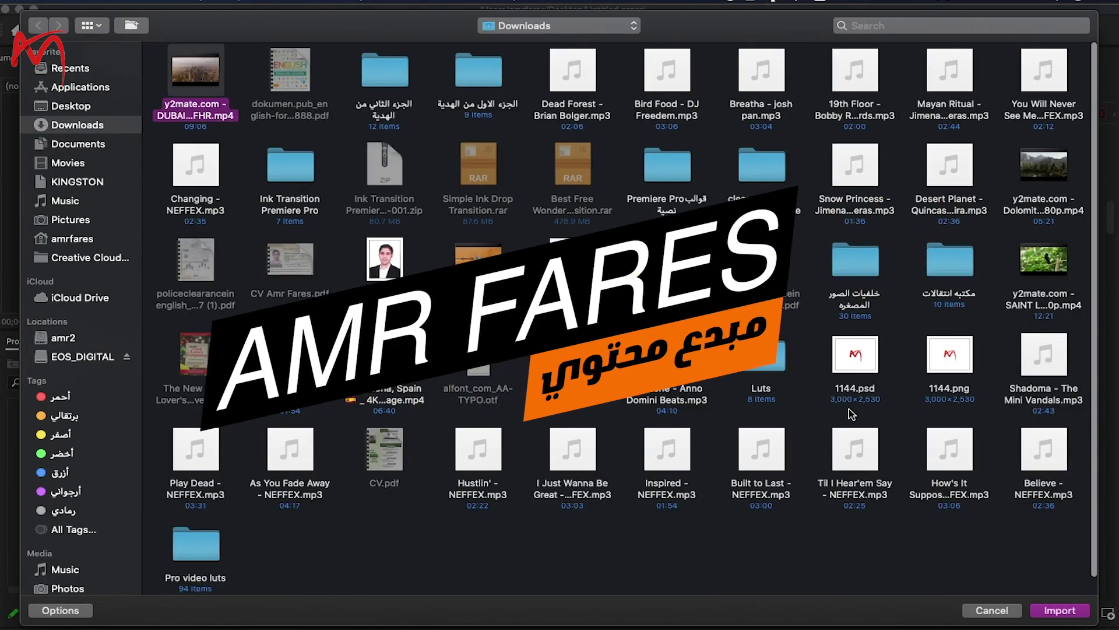
pyautogui.click(1052, 611)
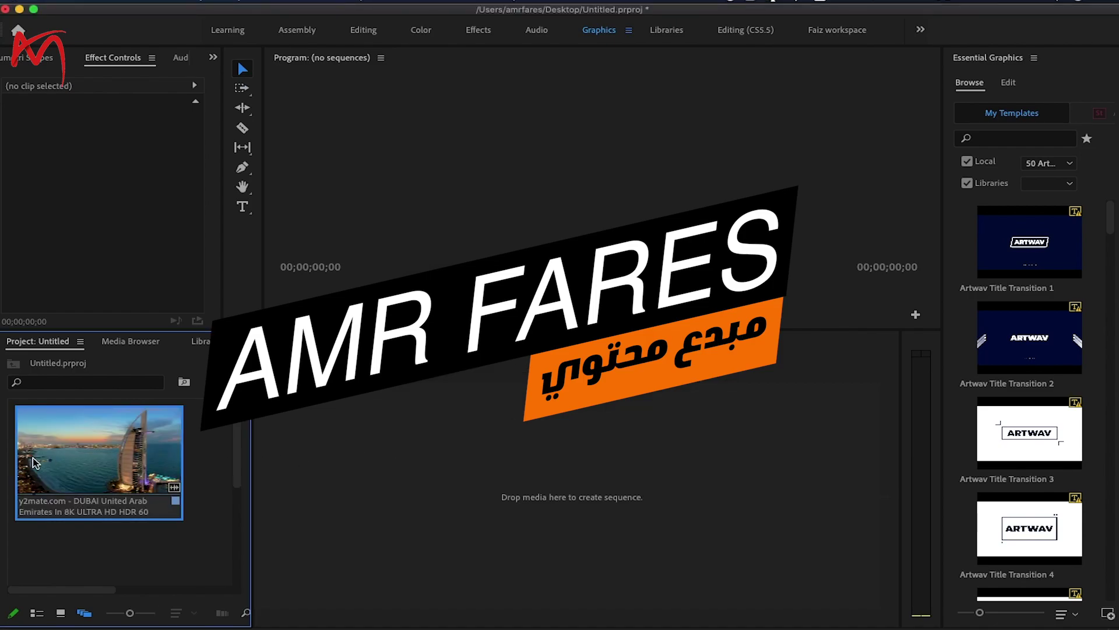
pyautogui.moveTo(35, 463); pyautogui.dragTo(450, 474)
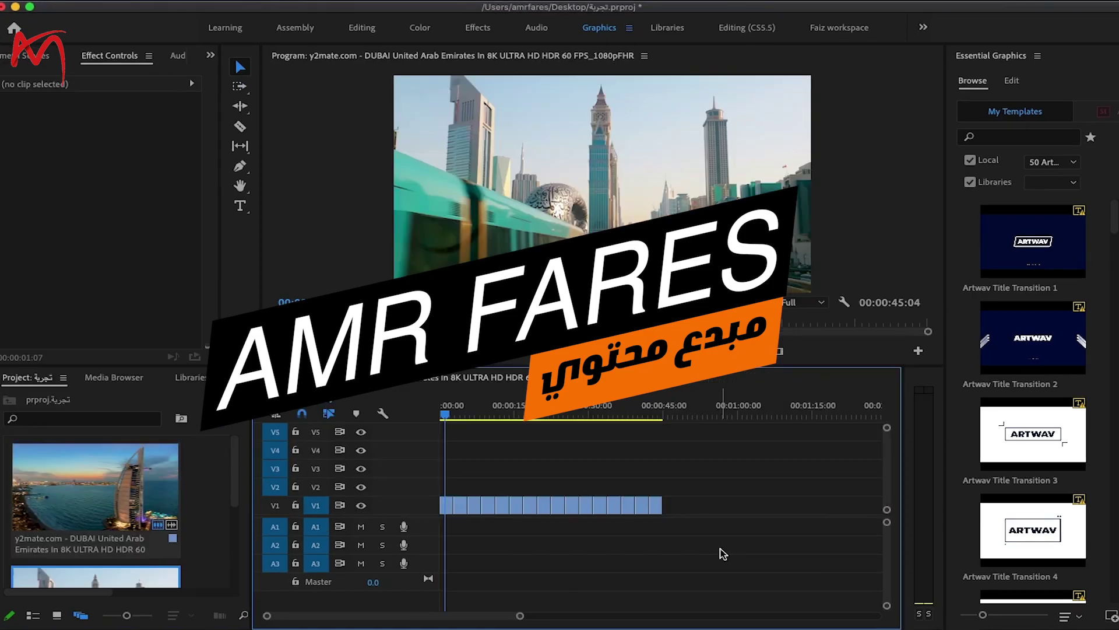
# Step: Move the playhead to the start of the sequence and minimise the editor window to reveal the desktop
pyautogui.moveTo(446, 419)
pyautogui.mouseDown()
pyautogui.moveTo(660, 404)
pyautogui.moveTo(442, 413)
pyautogui.mouseUp()
pyautogui.click(94, 479)
pyautogui.click(14, 7)
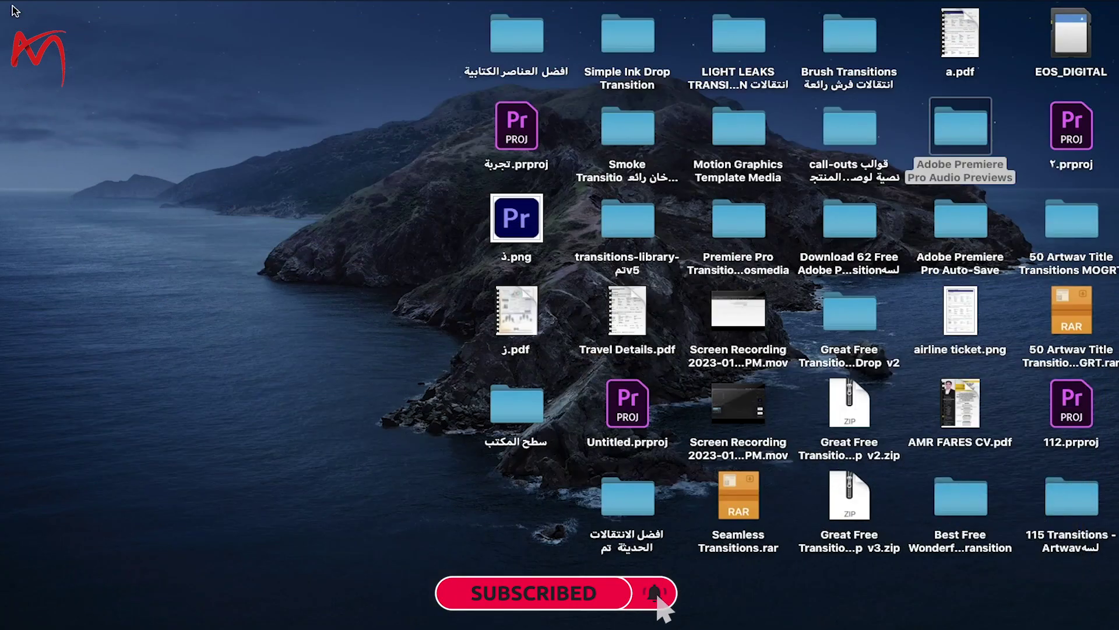
# Step: Extract the Great Free Transitions v3 zip archive on the desktop, pasting the archive password when asked
pyautogui.moveTo(840, 488)
pyautogui.mouseDown()
pyautogui.moveTo(234, 303)
pyautogui.moveTo(268, 109)
pyautogui.moveTo(272, 136)
pyautogui.moveTo(289, 151)
pyautogui.moveTo(585, 260)
pyautogui.moveTo(854, 493)
pyautogui.mouseUp()
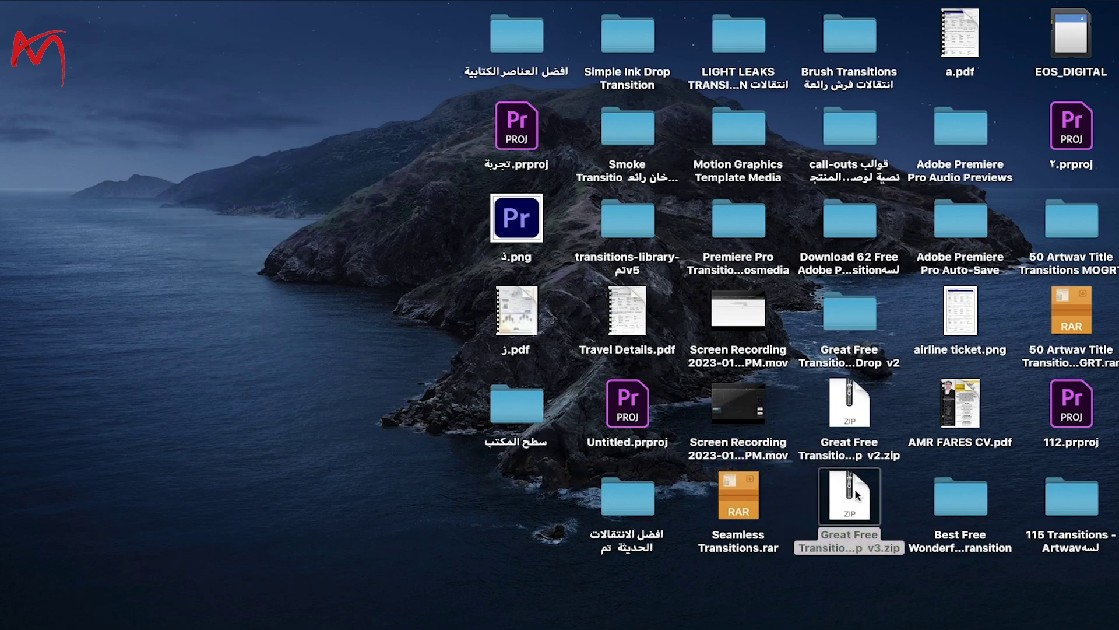
pyautogui.press('super+o')
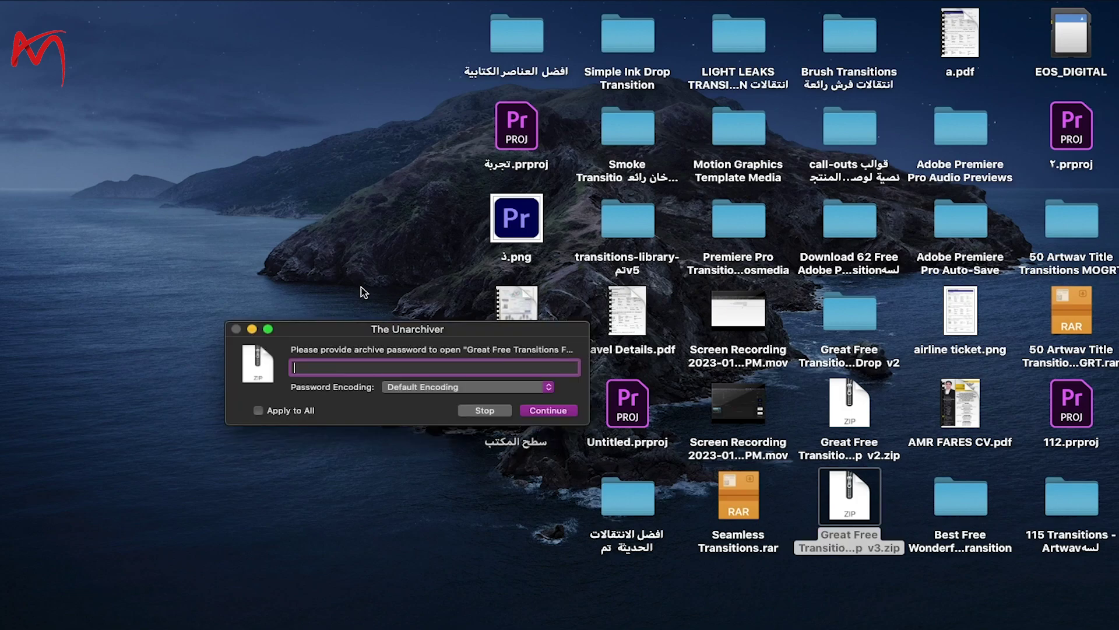
pyautogui.rightClick(333, 366)
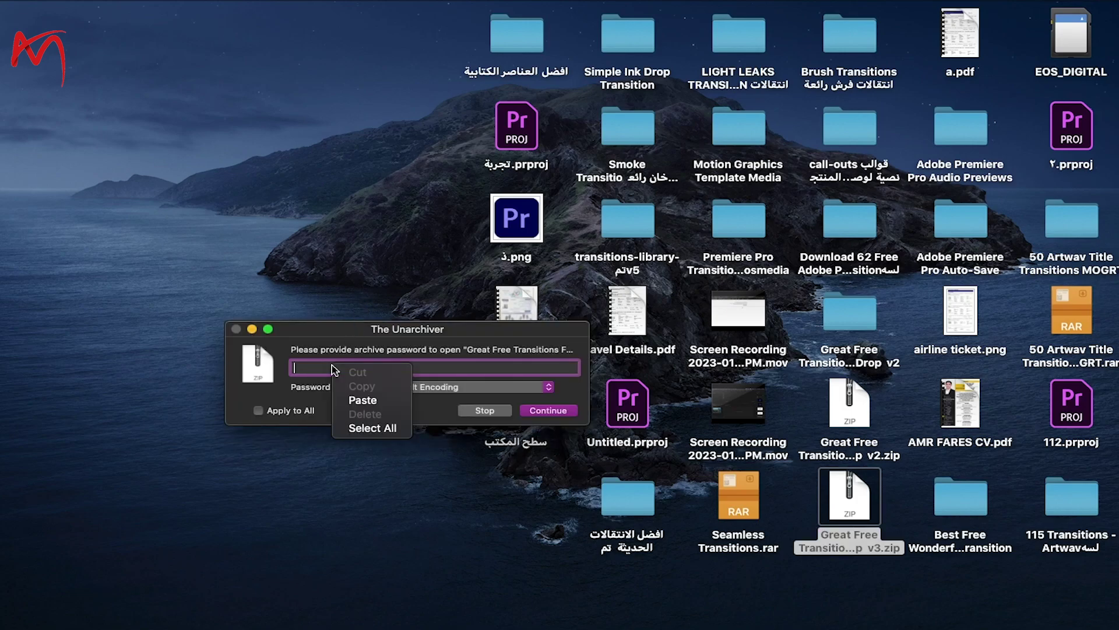
pyautogui.click(363, 400)
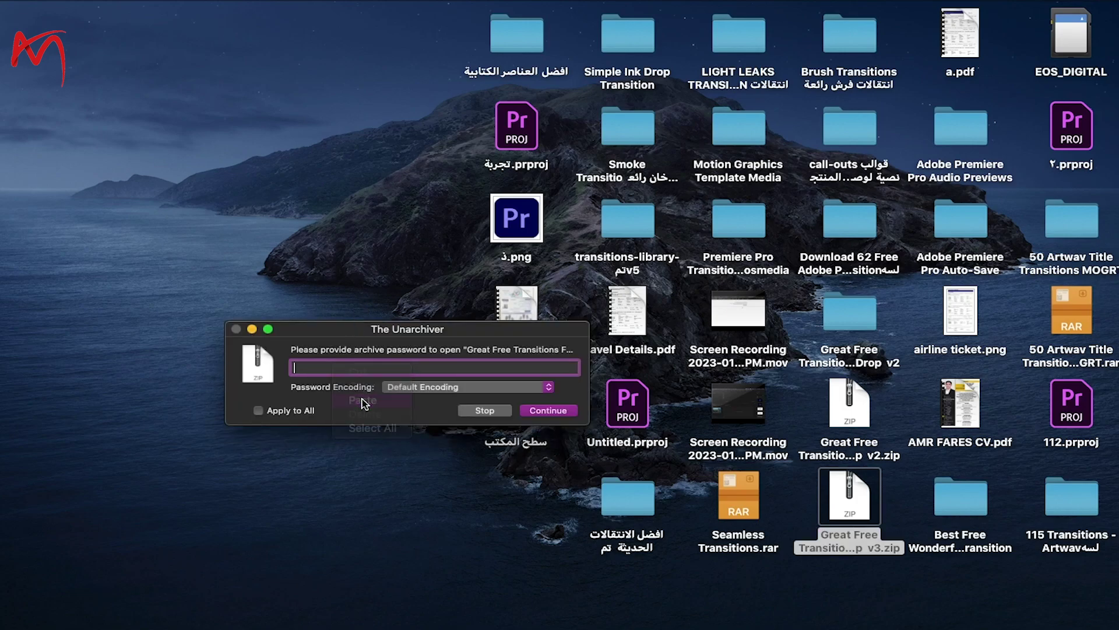
pyautogui.click(559, 412)
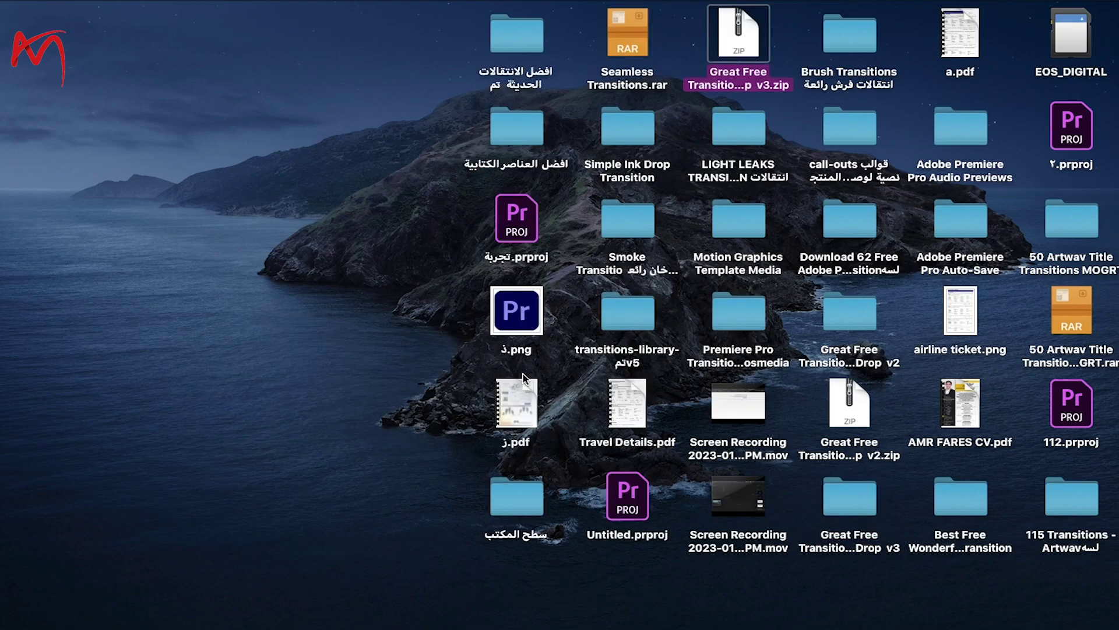
# Step: Examine the contents of the extracted Great Free Transitions v3 folder, including its Premiere project file, and close the folder window
pyautogui.moveTo(742, 35)
pyautogui.mouseDown()
pyautogui.moveTo(186, 297)
pyautogui.moveTo(309, 184)
pyautogui.moveTo(274, 196)
pyautogui.moveTo(319, 129)
pyautogui.moveTo(746, 36)
pyautogui.mouseUp()
pyautogui.doubleClick(747, 36)
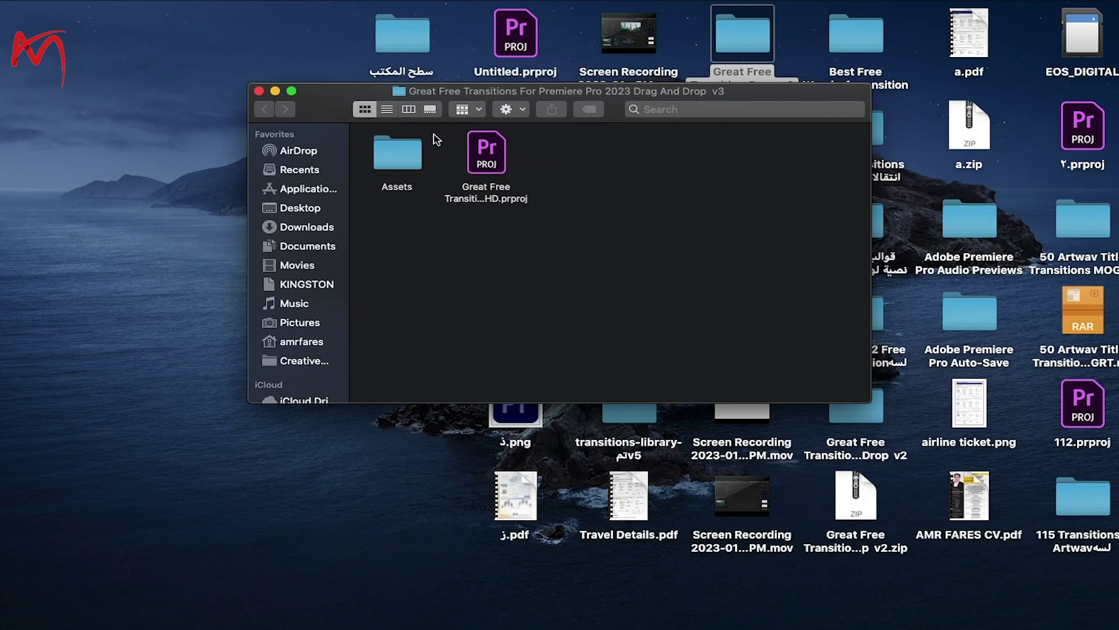
pyautogui.moveTo(490, 162)
pyautogui.mouseDown()
pyautogui.moveTo(598, 209)
pyautogui.moveTo(470, 196)
pyautogui.moveTo(495, 169)
pyautogui.moveTo(487, 157)
pyautogui.mouseUp()
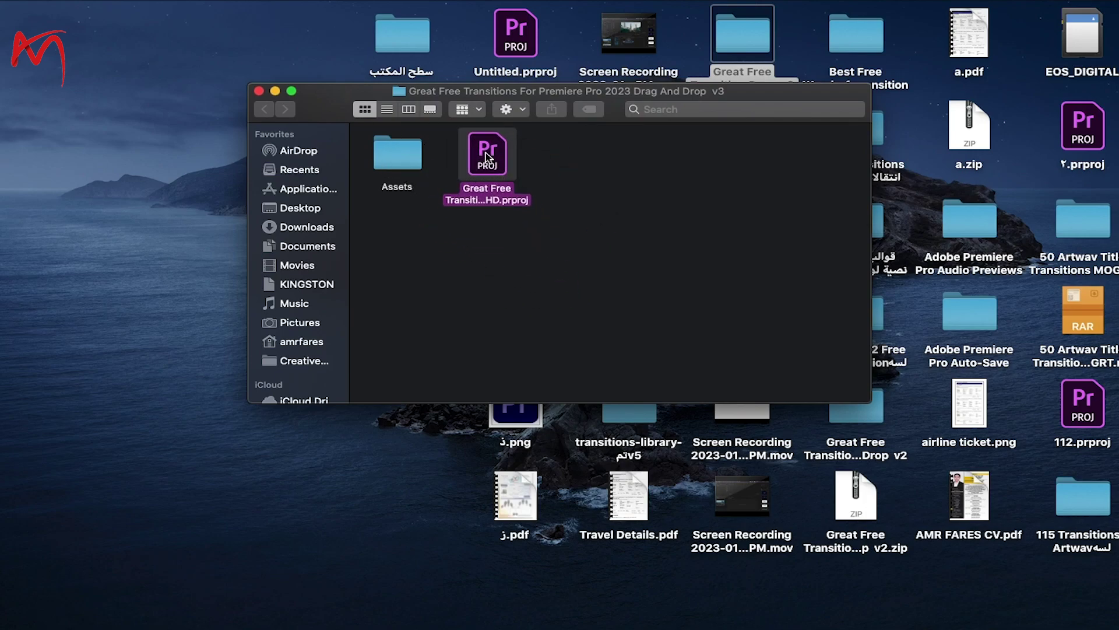
pyautogui.click(259, 91)
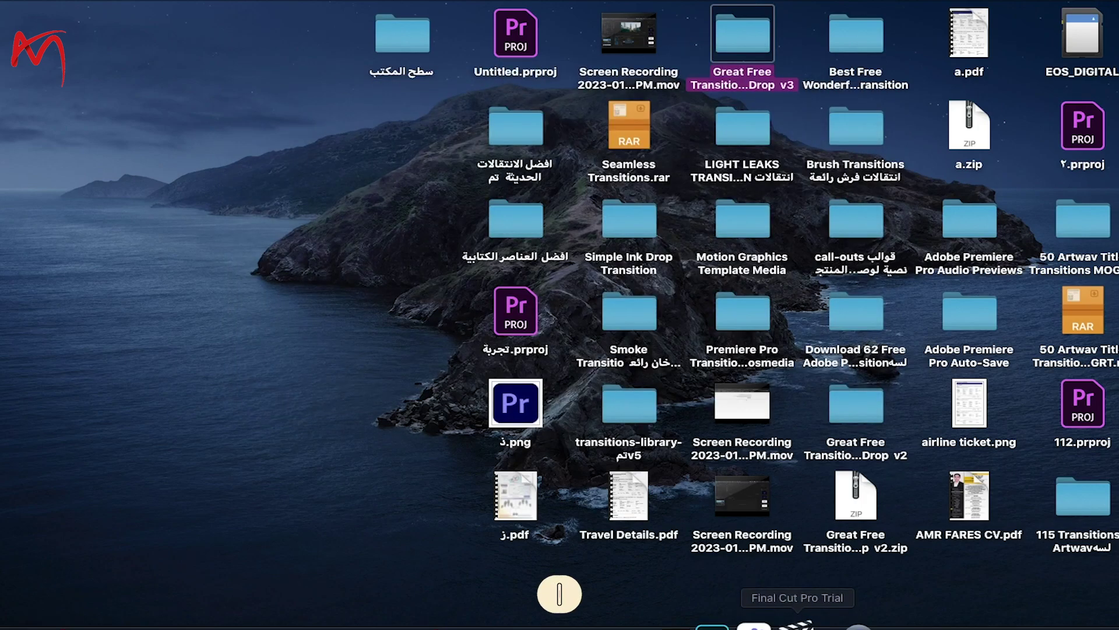
# Step: Switch back to Premiere Pro and import the entire Great Free Transitions v3 FullHD project from the extracted desktop folder
pyautogui.click(650, 618)
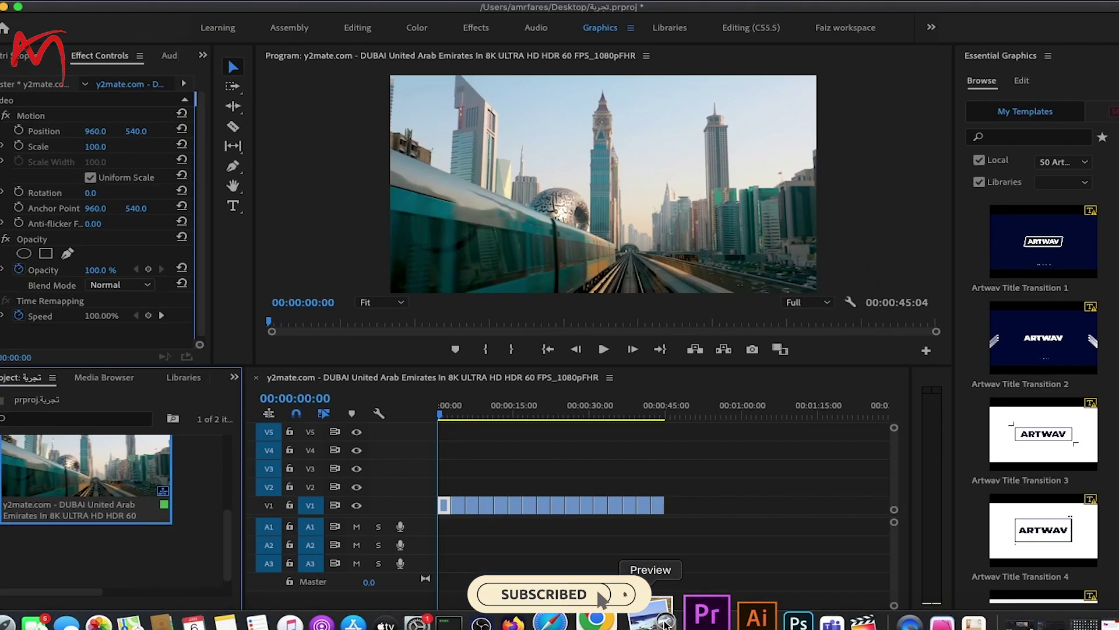
pyautogui.click(171, 557)
pyautogui.doubleClick(171, 558)
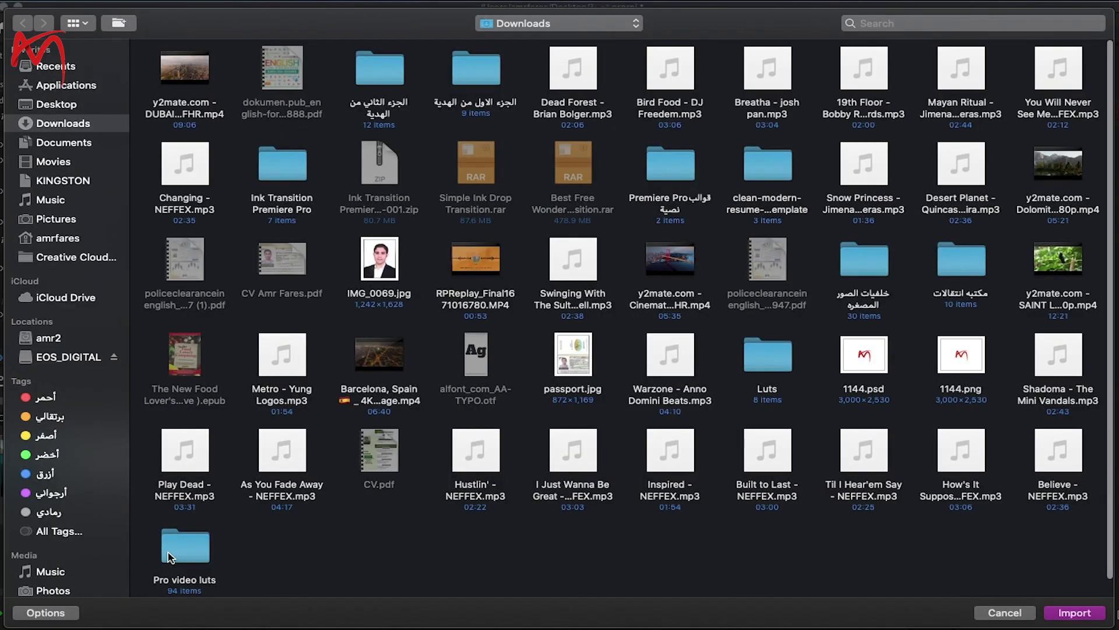
pyautogui.click(50, 107)
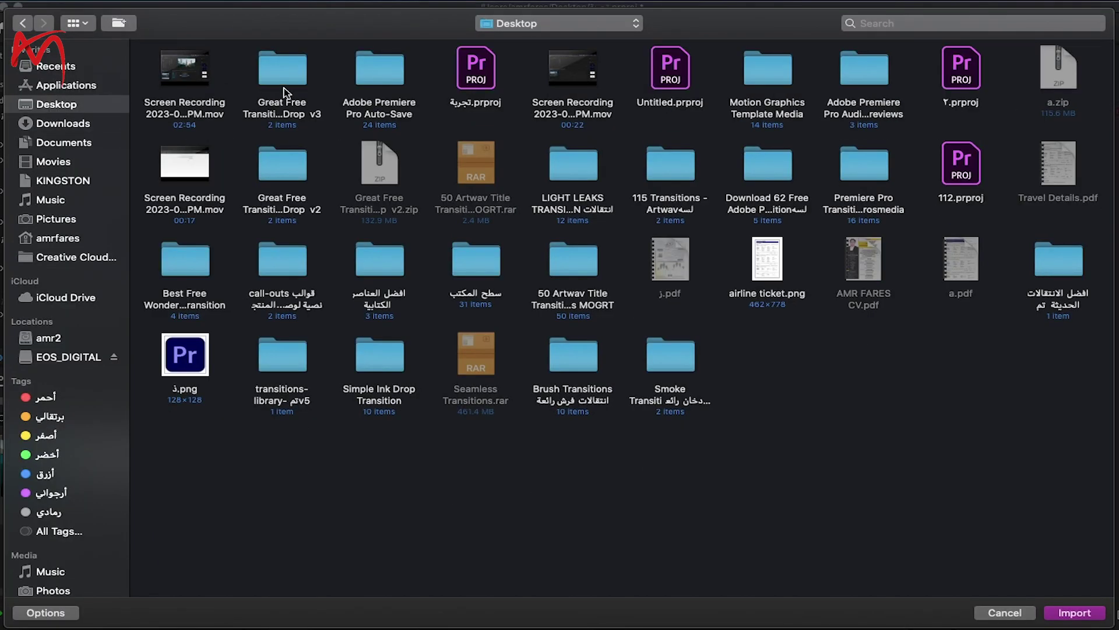
pyautogui.doubleClick(273, 85)
pyautogui.click(167, 86)
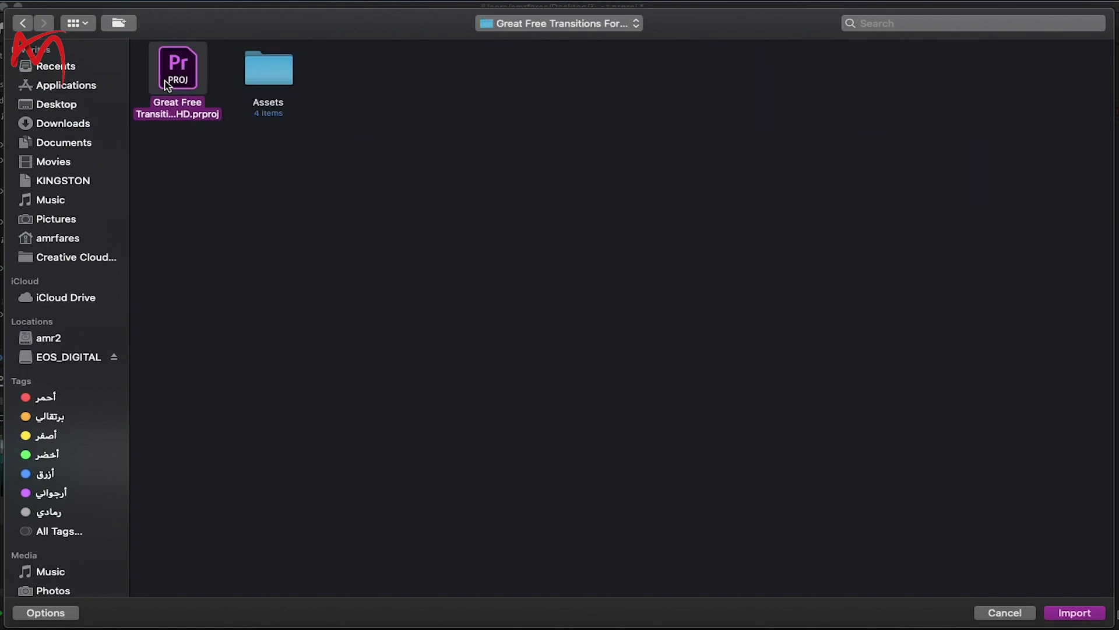
pyautogui.click(1074, 614)
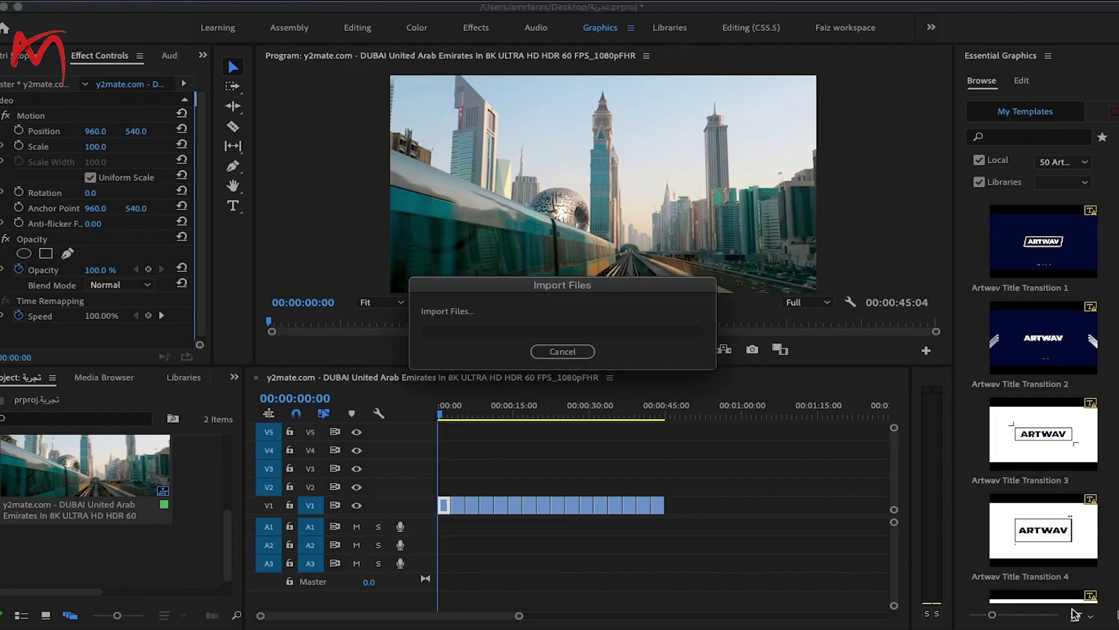
pyautogui.click(460, 210)
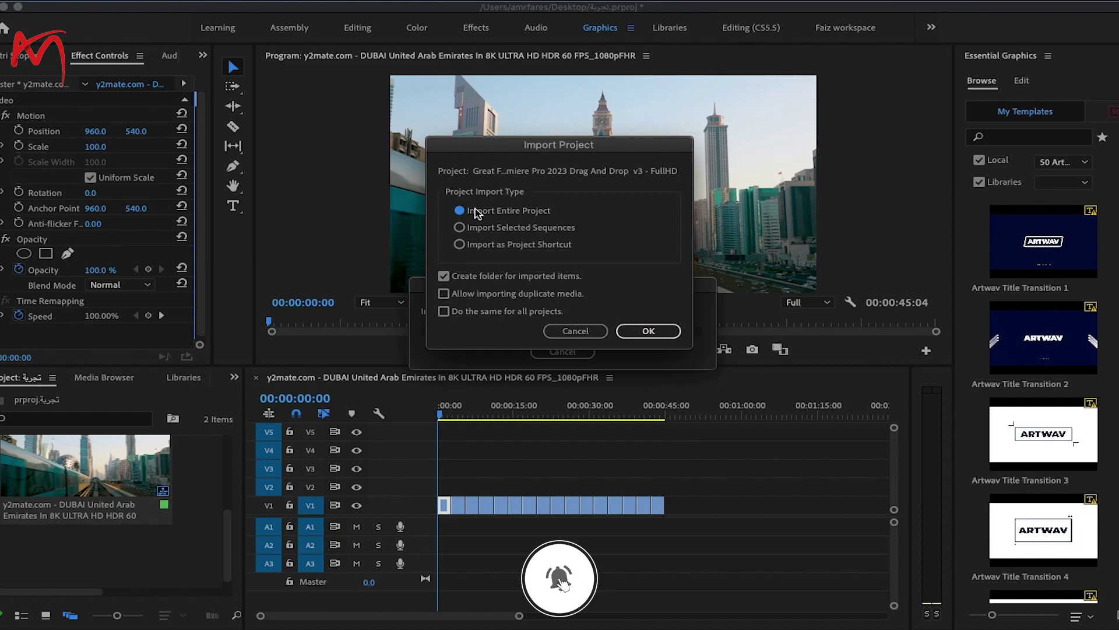
pyautogui.click(664, 331)
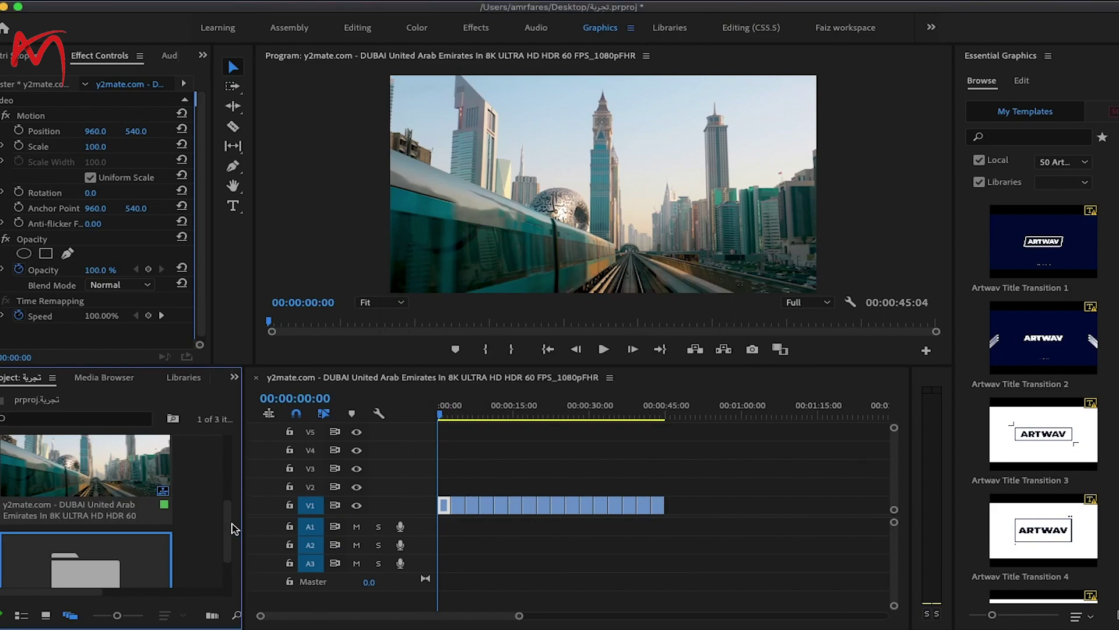
# Step: Open the imported Great Free Transitions v3 bin and go through LIGHT LEAK to its Low bin
pyautogui.moveTo(227, 525); pyautogui.dragTo(228, 587)
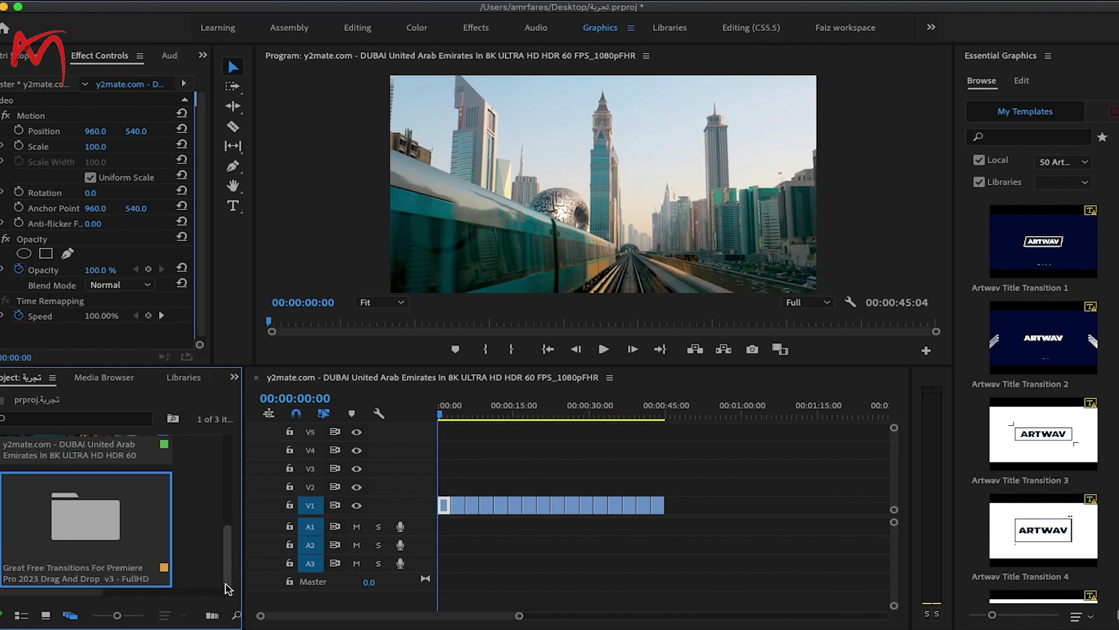
pyautogui.doubleClick(73, 545)
pyautogui.moveTo(230, 464); pyautogui.dragTo(228, 489)
pyautogui.click(270, 417)
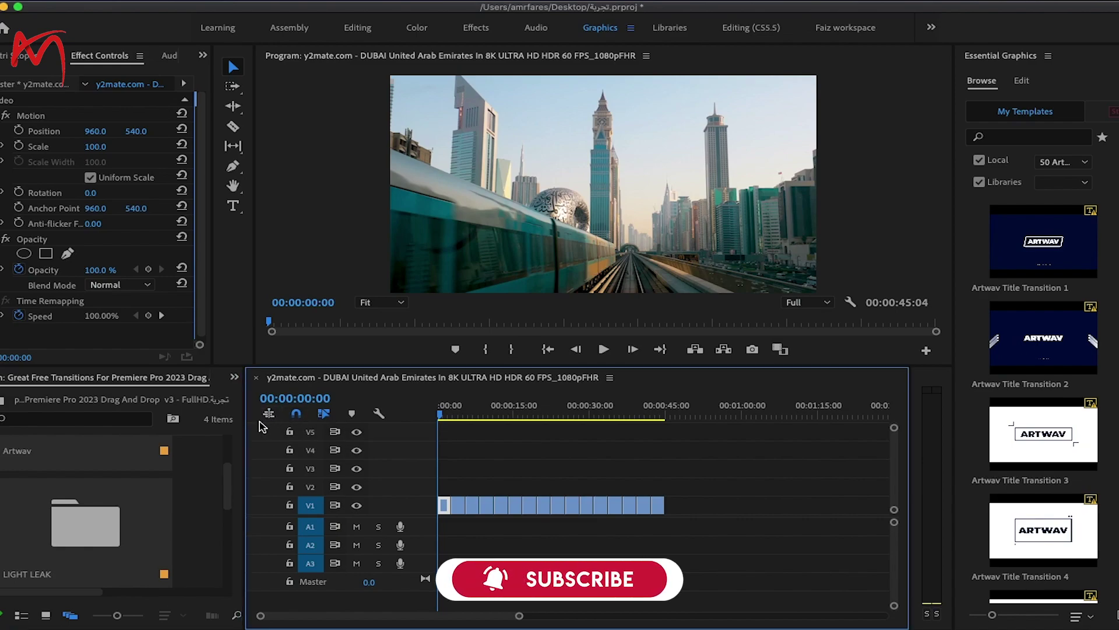
pyautogui.moveTo(230, 490)
pyautogui.mouseDown()
pyautogui.moveTo(228, 570)
pyautogui.moveTo(236, 503)
pyautogui.mouseUp()
pyautogui.click(102, 497)
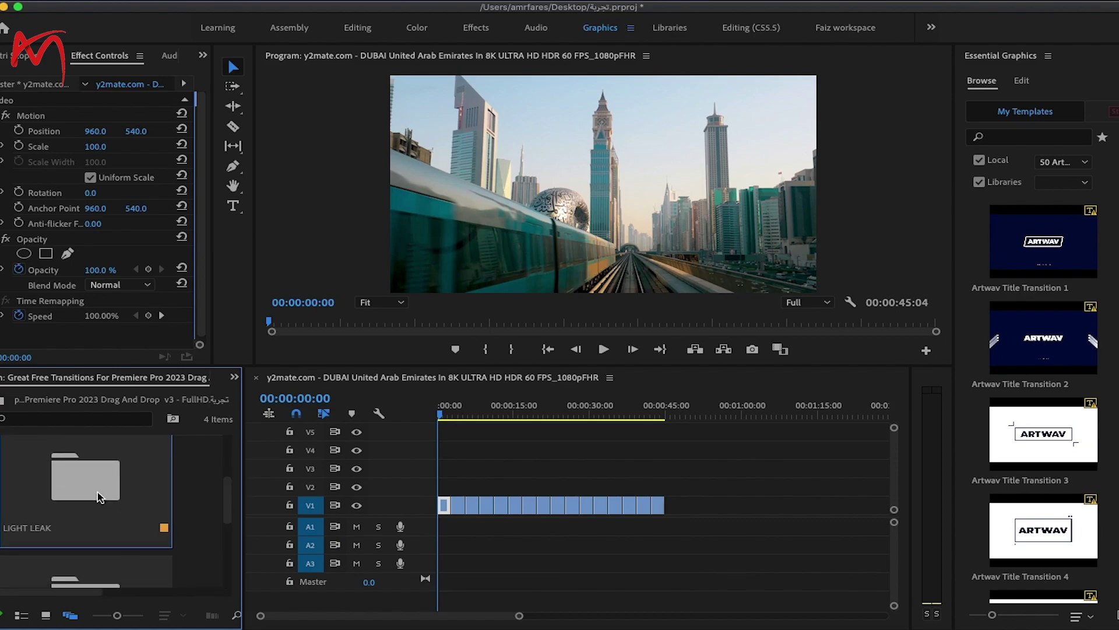
pyautogui.doubleClick(96, 496)
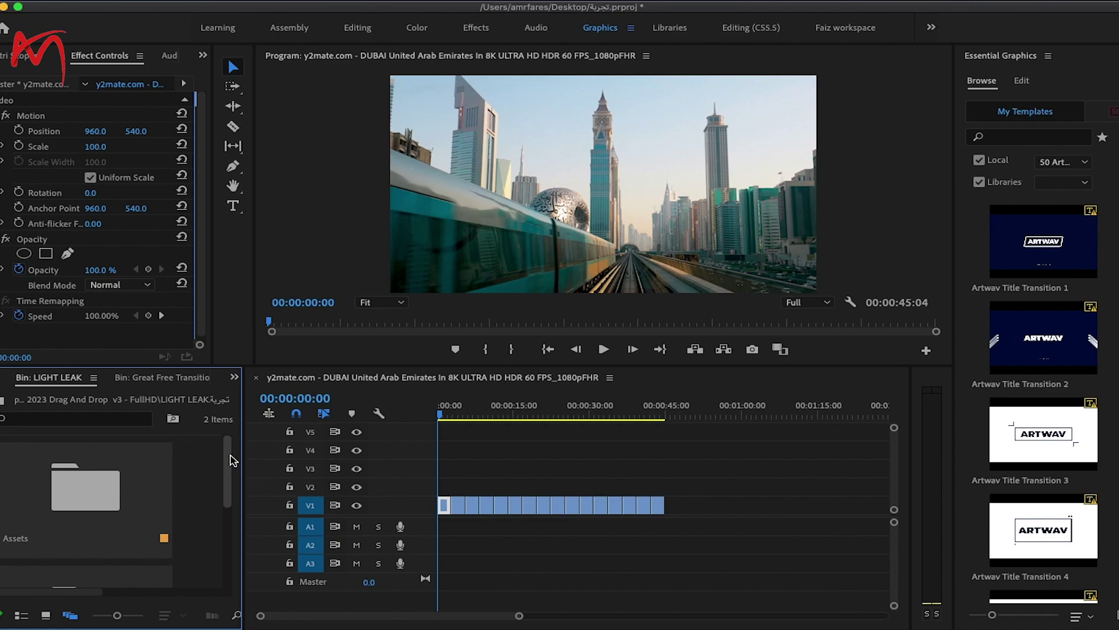
pyautogui.moveTo(229, 459); pyautogui.dragTo(222, 524)
pyautogui.doubleClick(66, 486)
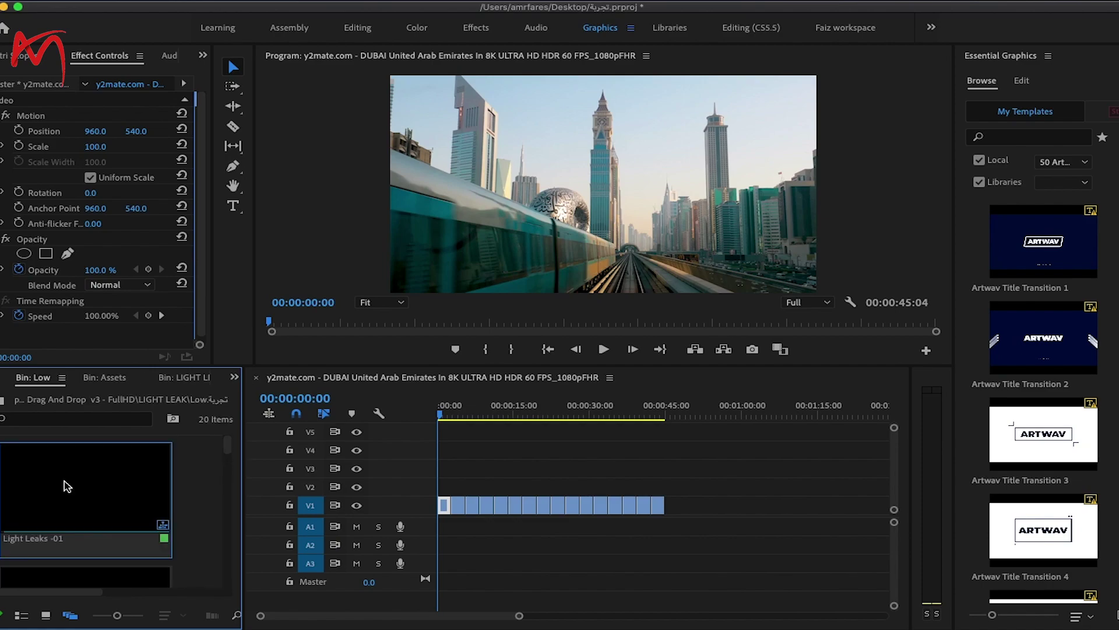
pyautogui.moveTo(229, 452)
pyautogui.mouseDown()
pyautogui.moveTo(221, 585)
pyautogui.moveTo(236, 435)
pyautogui.mouseUp()
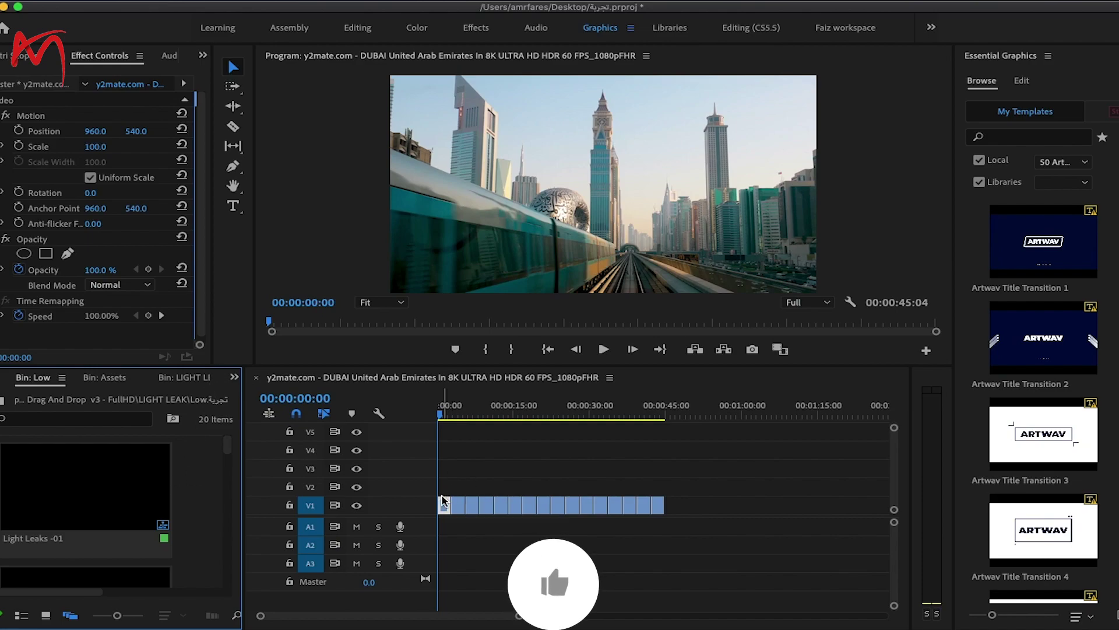
# Step: Place the Light Leaks -01 transition above the cut between the first two clips, starting on track V2
pyautogui.press('=')
pyautogui.press('=')
pyautogui.press('=')
pyautogui.click(479, 475)
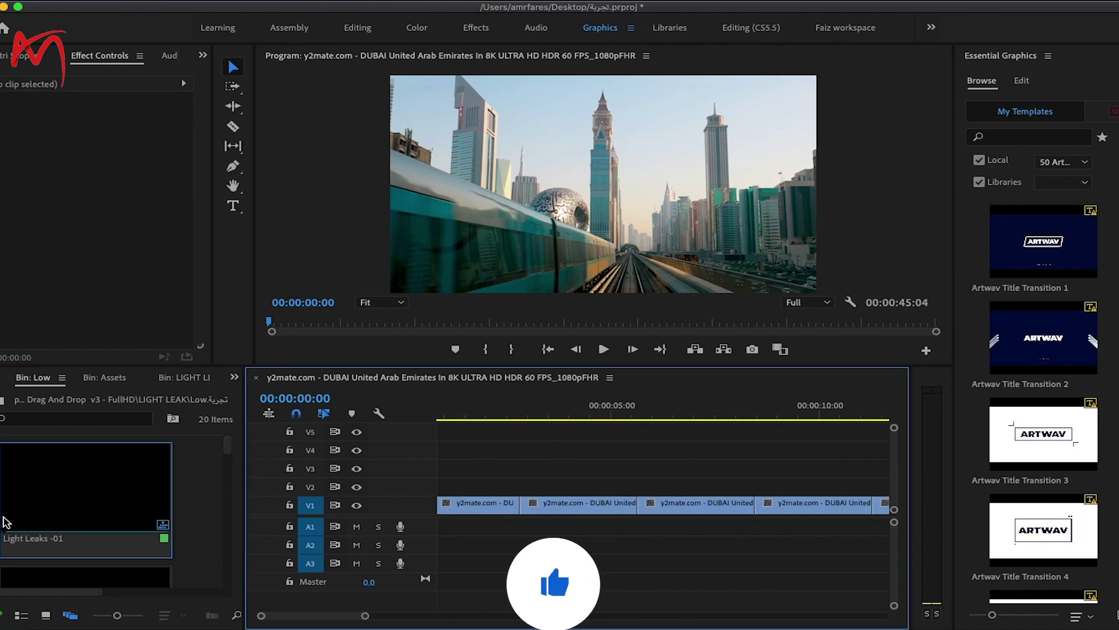
pyautogui.moveTo(11, 518); pyautogui.dragTo(521, 489)
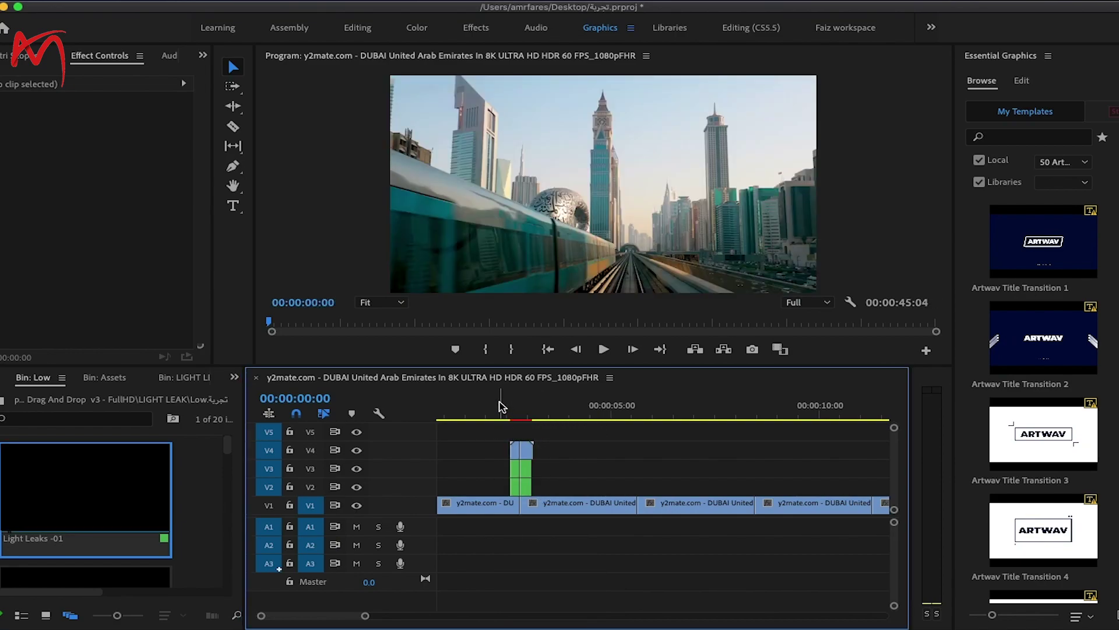
# Step: Scrub across the Light Leaks -01 transition and set the Program monitor's playback resolution to 1/4
pyautogui.click(505, 415)
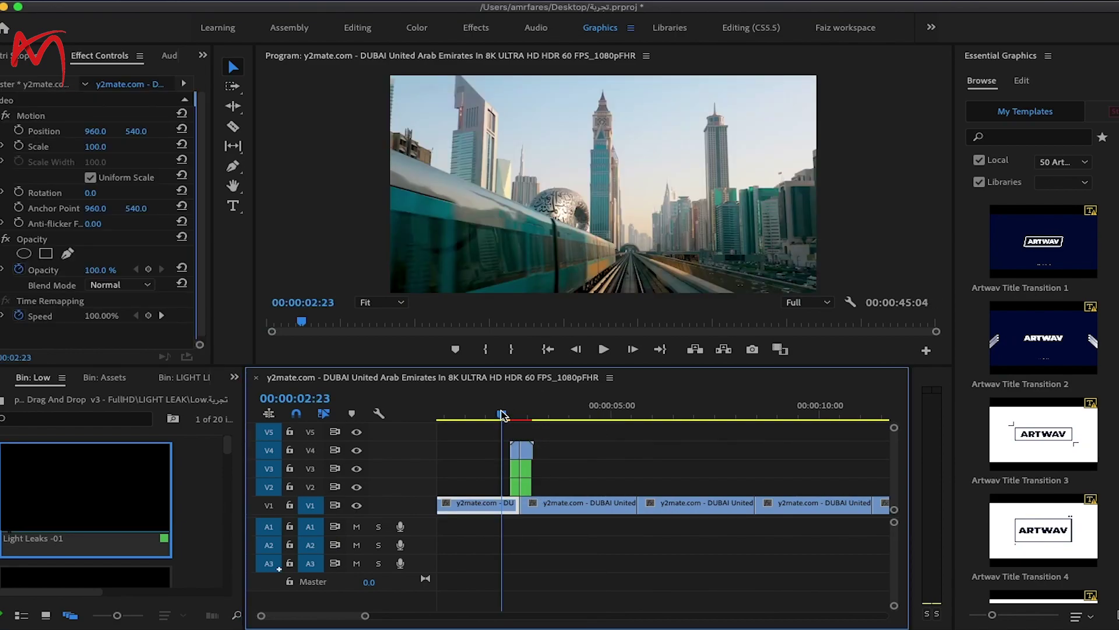
pyautogui.moveTo(512, 413); pyautogui.dragTo(537, 411)
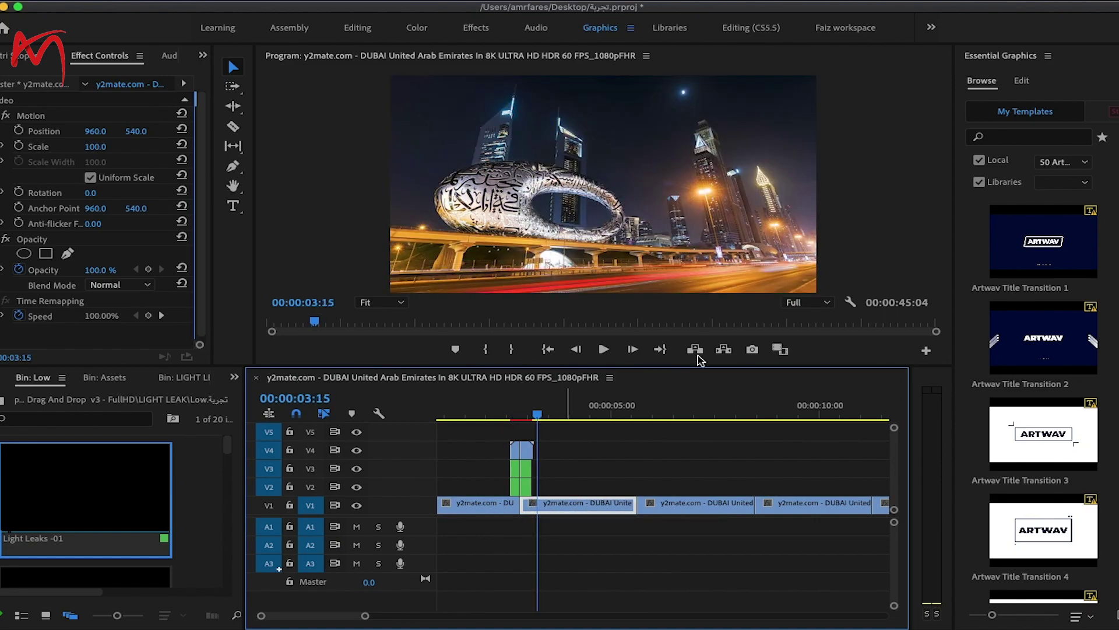
pyautogui.click(811, 309)
pyautogui.click(819, 352)
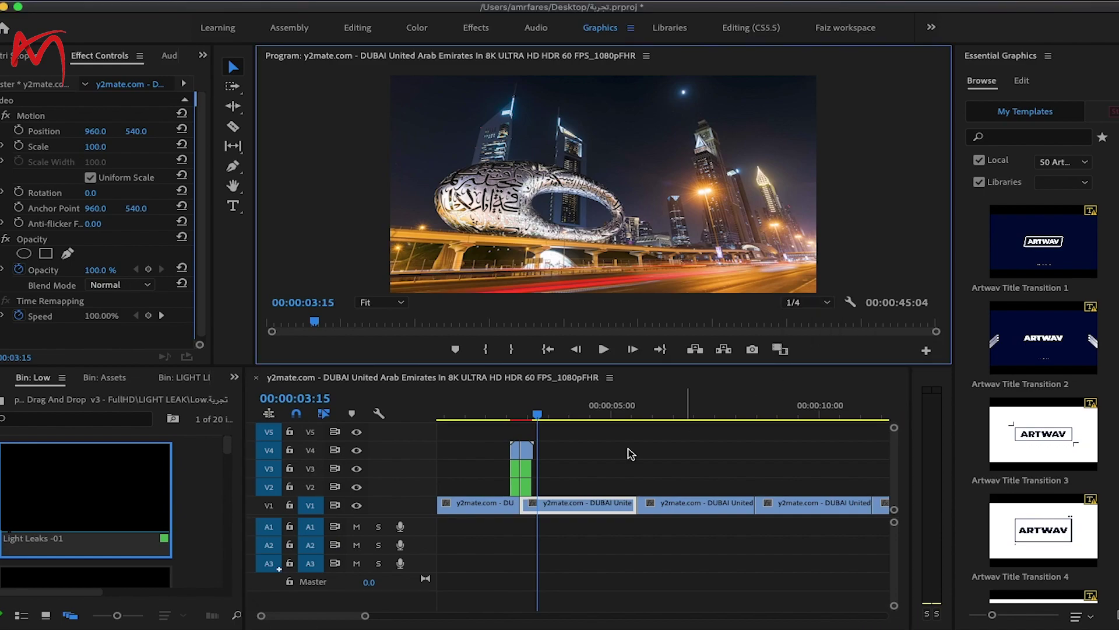
# Step: Preview the Light Leaks -01 transition in detail by scrubbing through the first cut from just before to just after it
pyautogui.scroll(5, 683, 432)
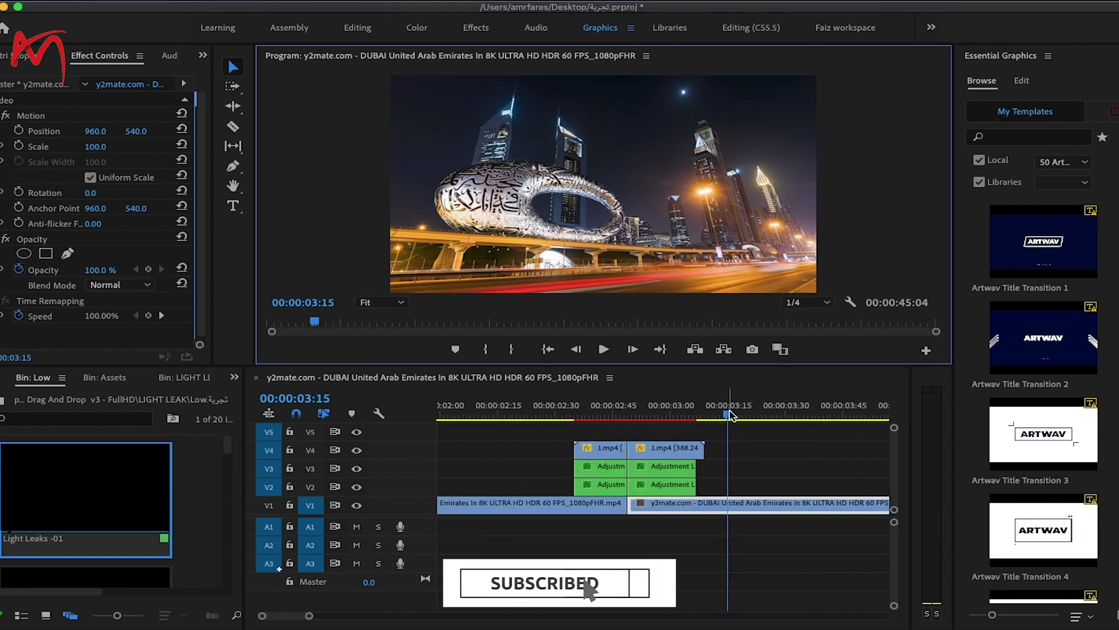
pyautogui.moveTo(729, 415); pyautogui.dragTo(563, 415)
pyautogui.click(578, 415)
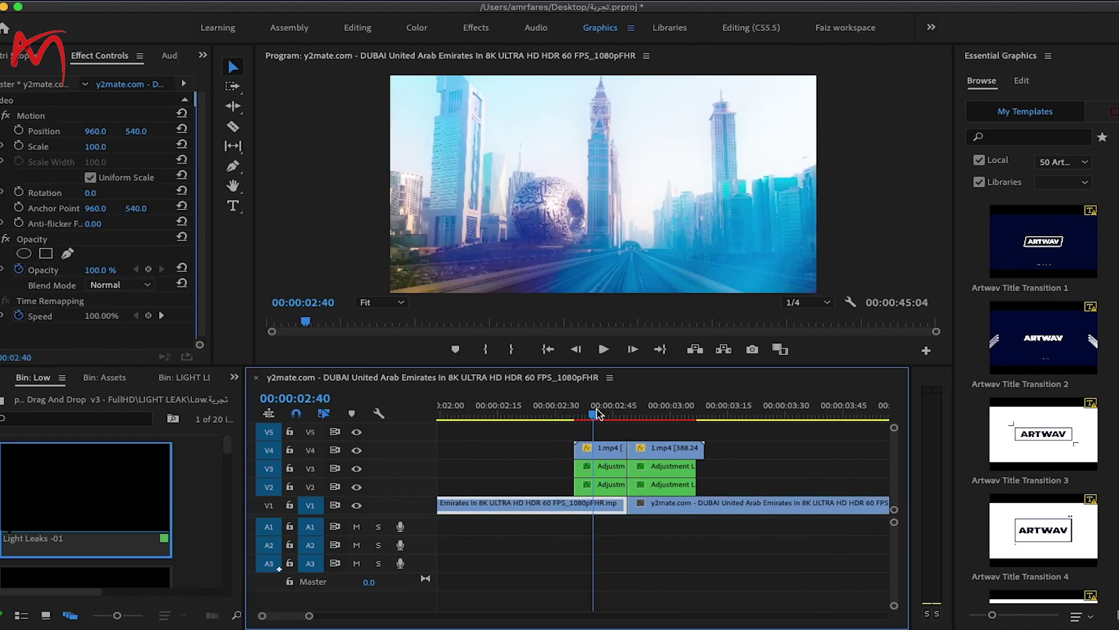
pyautogui.moveTo(629, 410); pyautogui.dragTo(732, 414)
pyautogui.click(781, 412)
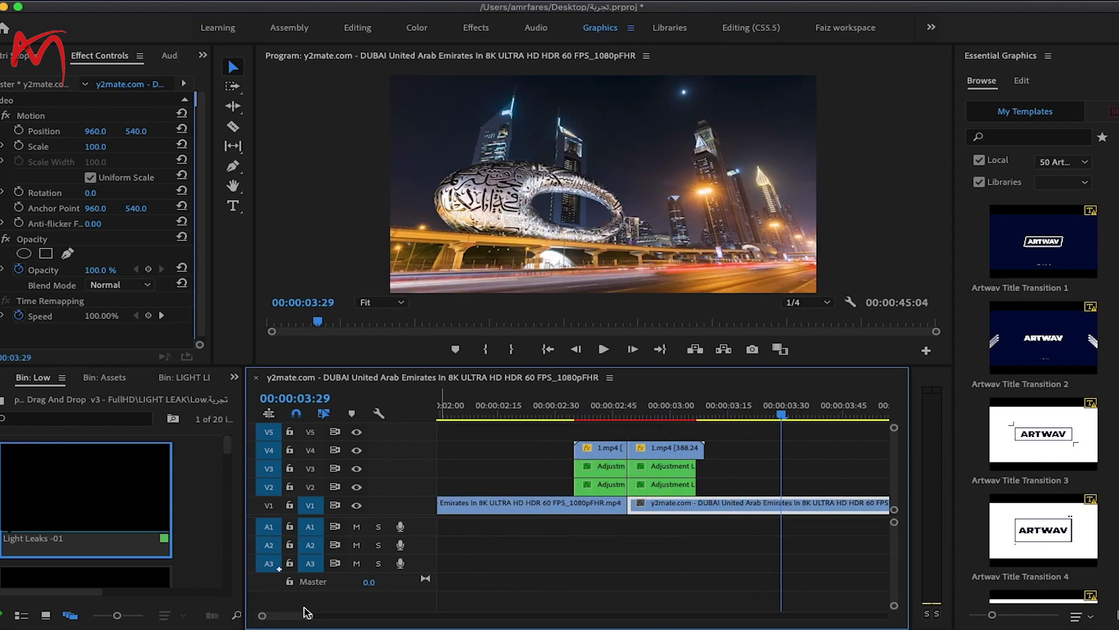
# Step: Place the Light Leaks -02 transition above the cut between the second and third clips, starting on track V2
pyautogui.hscroll(5, 289, 619)
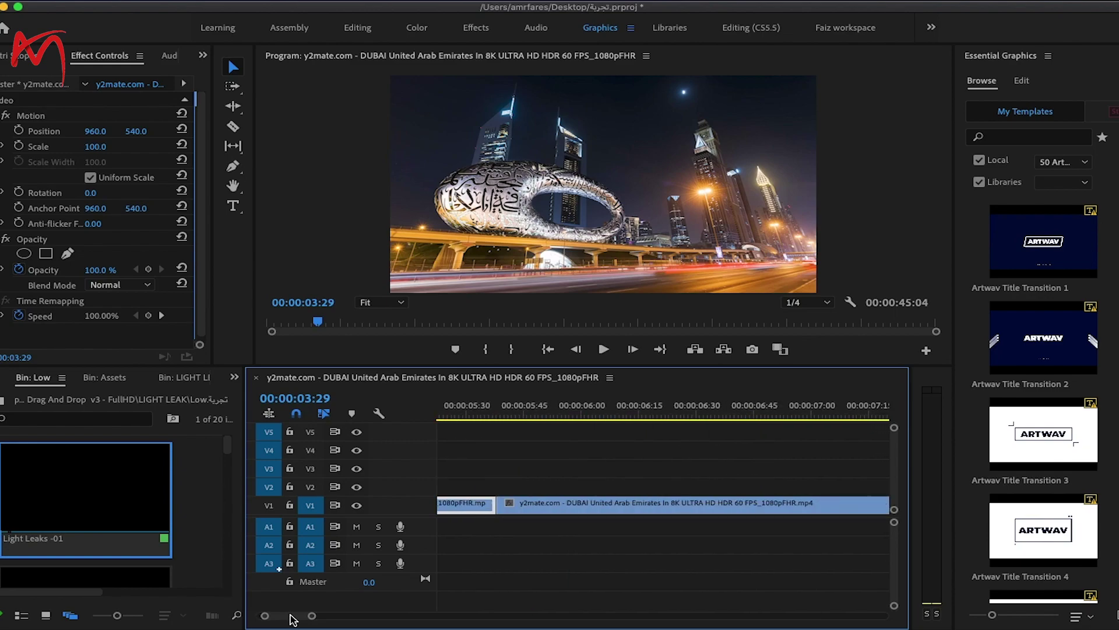
pyautogui.moveTo(227, 453); pyautogui.dragTo(228, 464)
pyautogui.moveTo(16, 459); pyautogui.dragTo(518, 488)
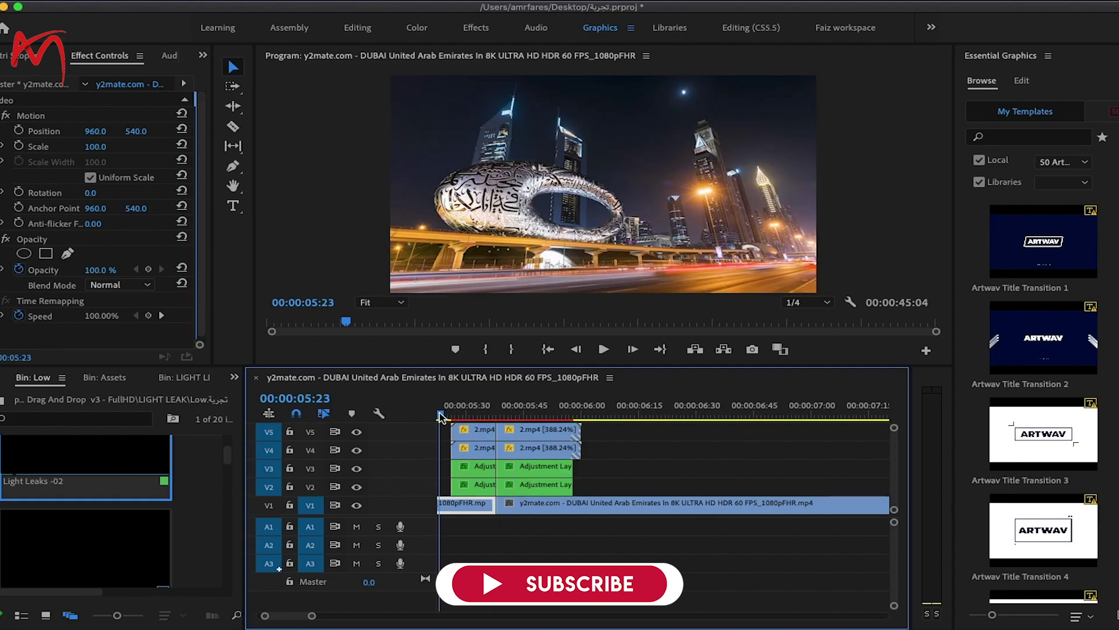
# Step: Preview the Light Leaks -02 transition by scrubbing from just before to just after the second cut
pyautogui.moveTo(499, 402); pyautogui.dragTo(745, 354)
pyautogui.click(562, 431)
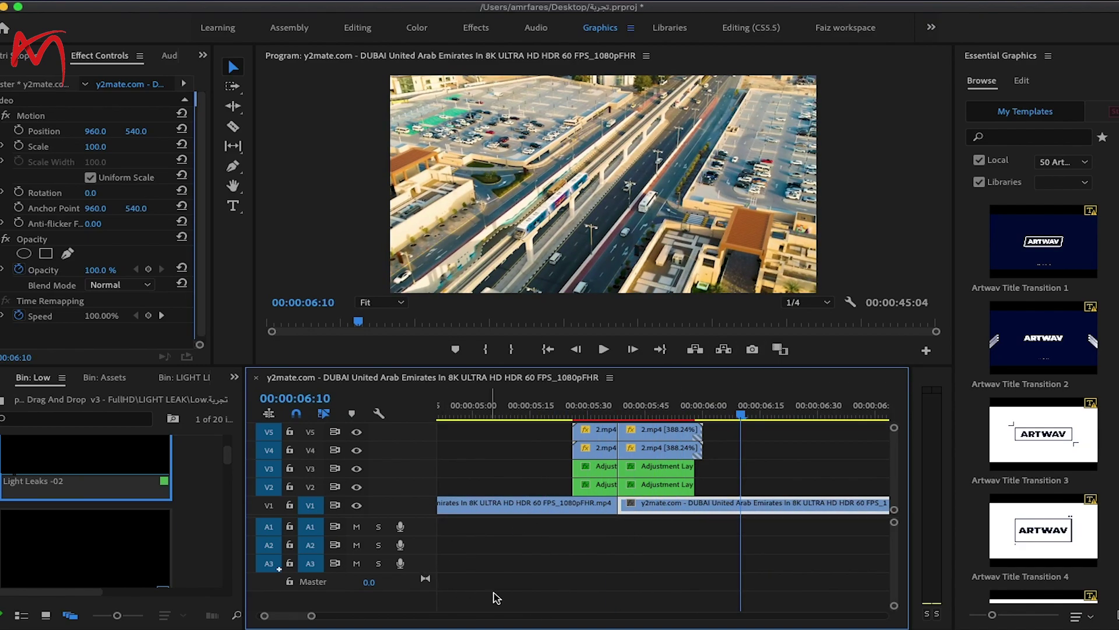
# Step: Place the Light Leaks -03 transition above the cut between the third and fourth clips, starting on track V2
pyautogui.scroll(-4, 566, 583)
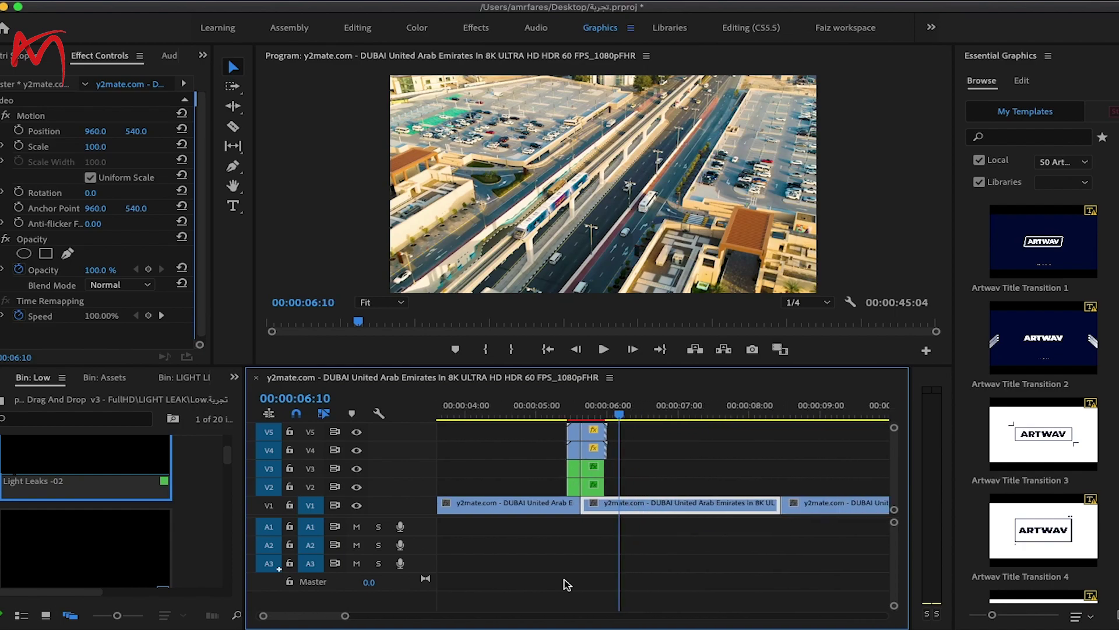
pyautogui.scroll(-3, 315, 617)
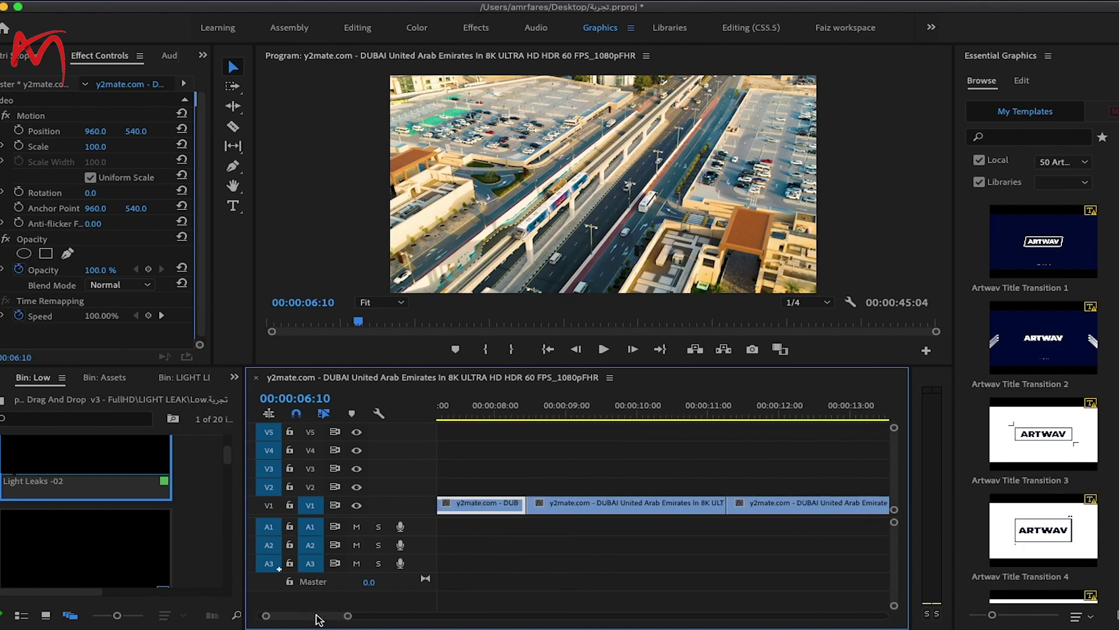
pyautogui.moveTo(54, 560); pyautogui.dragTo(535, 487)
# Step: Preview the Light Leaks -03 transition by zooming into the timeline and scrubbing across the third cut
pyautogui.click(500, 416)
pyautogui.moveTo(497, 415)
pyautogui.mouseDown()
pyautogui.moveTo(557, 405)
pyautogui.moveTo(488, 414)
pyautogui.moveTo(508, 415)
pyautogui.mouseUp()
pyautogui.moveTo(521, 412); pyautogui.dragTo(663, 382)
pyautogui.press('=')
pyautogui.press('=')
pyautogui.click(716, 444)
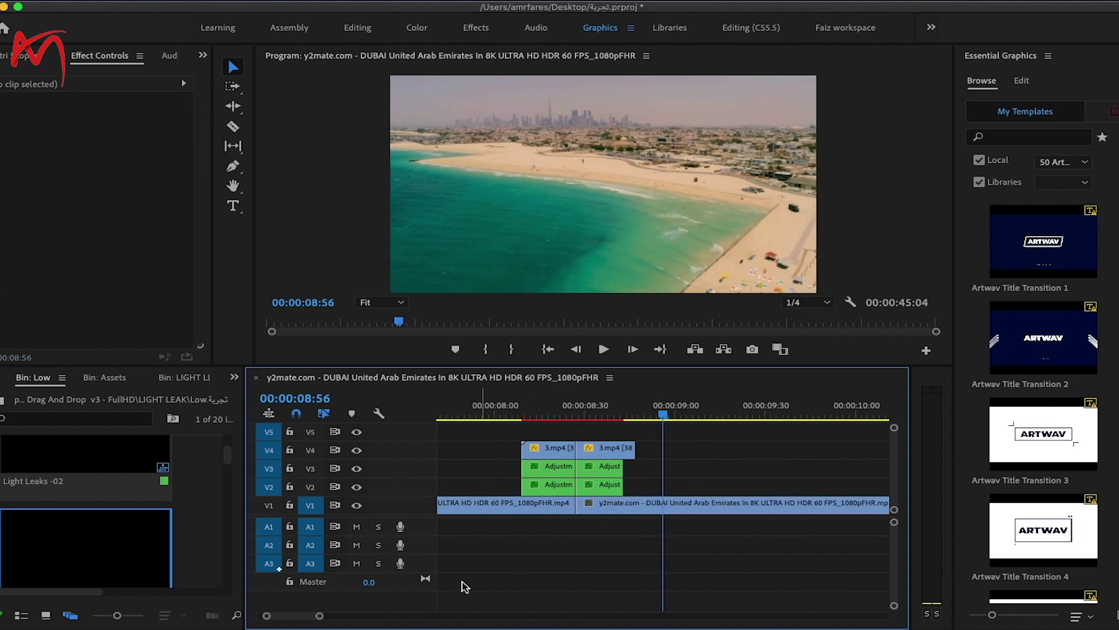
# Step: Place the Light Leaks -05 transition above the cut between the fourth and fifth clips, starting on track V2, and scrub across it
pyautogui.scroll(-5, 302, 617)
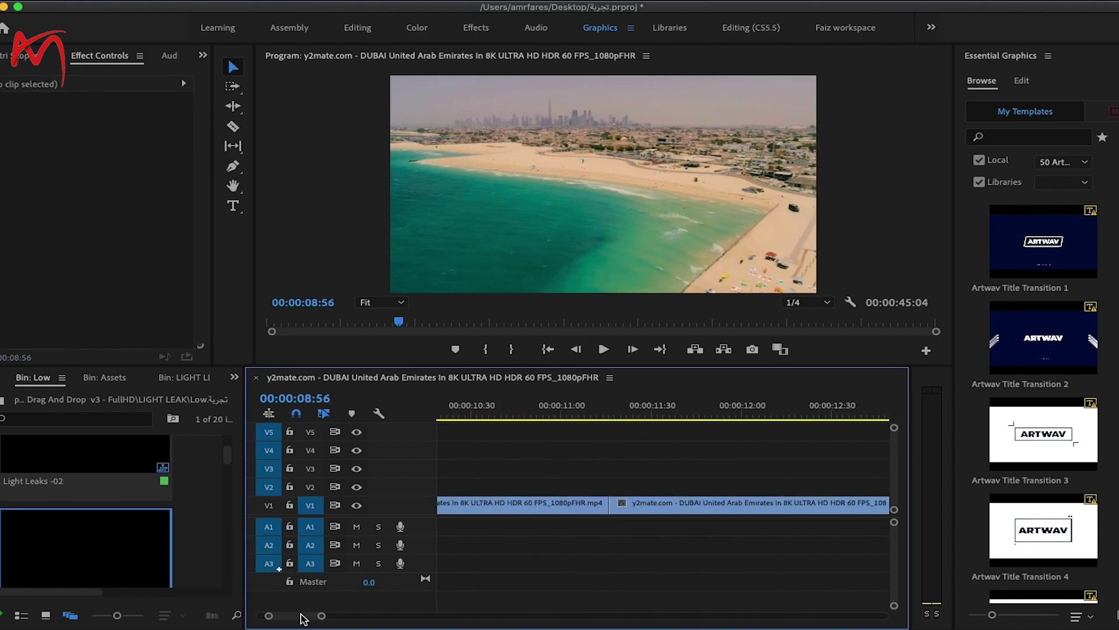
pyautogui.moveTo(226, 456); pyautogui.dragTo(231, 479)
pyautogui.moveTo(42, 481); pyautogui.dragTo(622, 484)
pyautogui.click(537, 415)
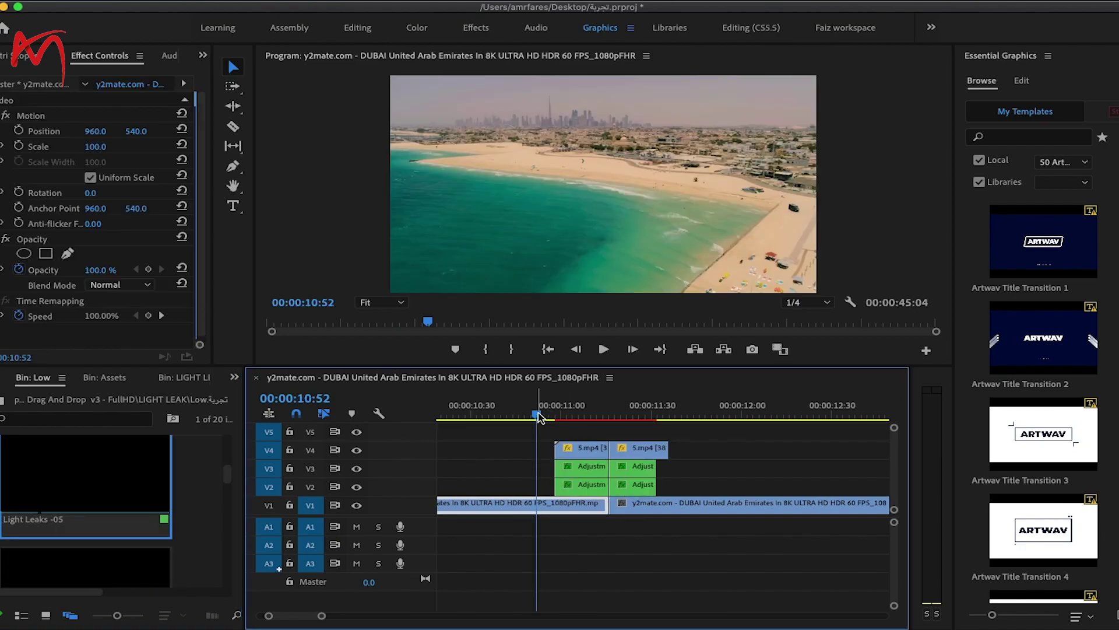
pyautogui.moveTo(554, 415); pyautogui.dragTo(703, 379)
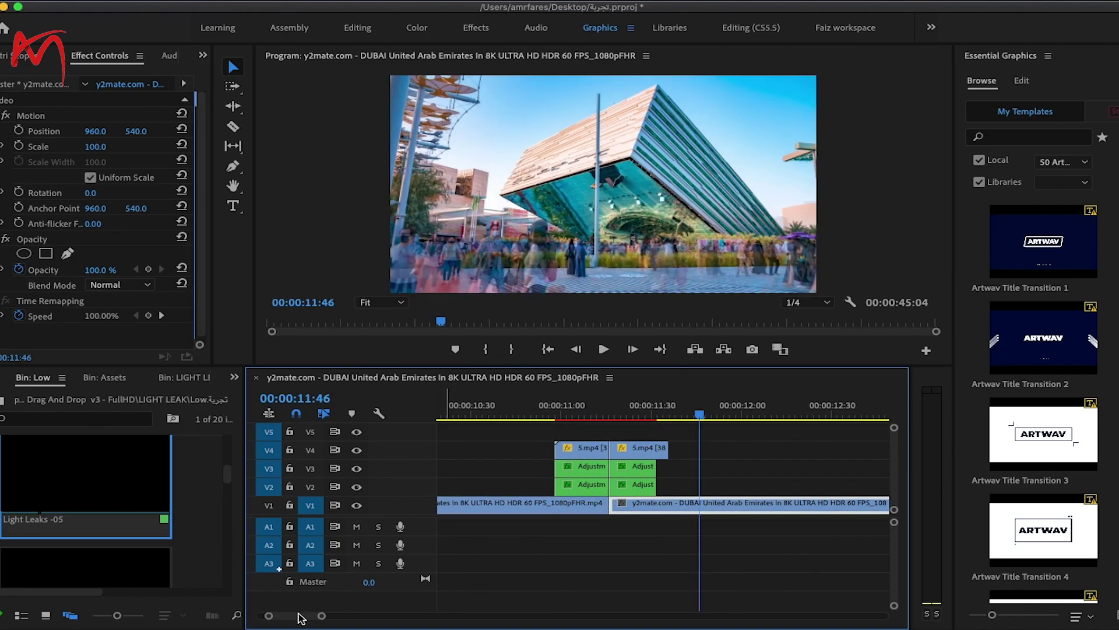
# Step: Place the Light Leaks -08 transition above the cut between the fifth and sixth clips, starting on track V2
pyautogui.scroll(-5, 303, 617)
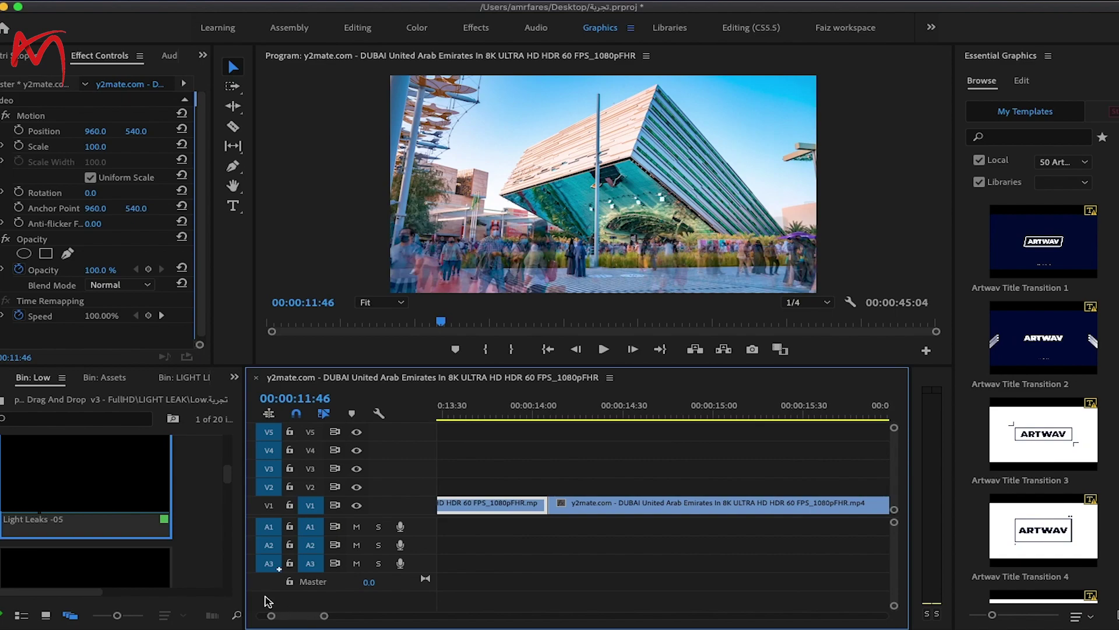
pyautogui.moveTo(228, 482); pyautogui.dragTo(231, 500)
pyautogui.moveTo(57, 536); pyautogui.dragTo(555, 487)
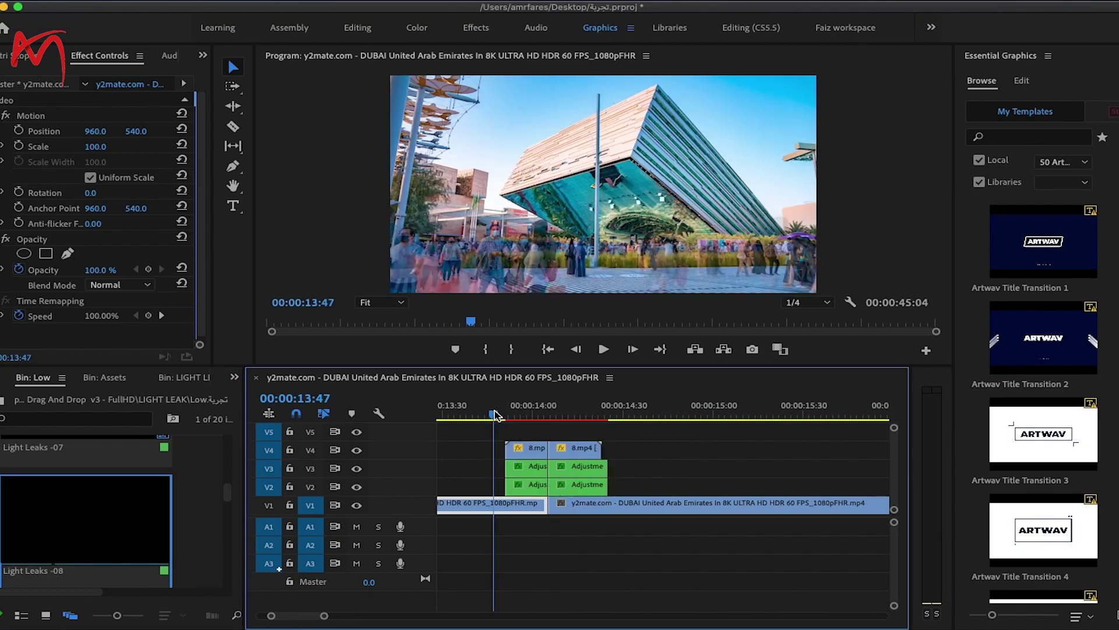
# Step: Save the project and preview the Light Leaks -08 transition by scrubbing across the fifth cut
pyautogui.moveTo(494, 414)
pyautogui.mouseDown()
pyautogui.moveTo(555, 405)
pyautogui.moveTo(512, 412)
pyautogui.mouseUp()
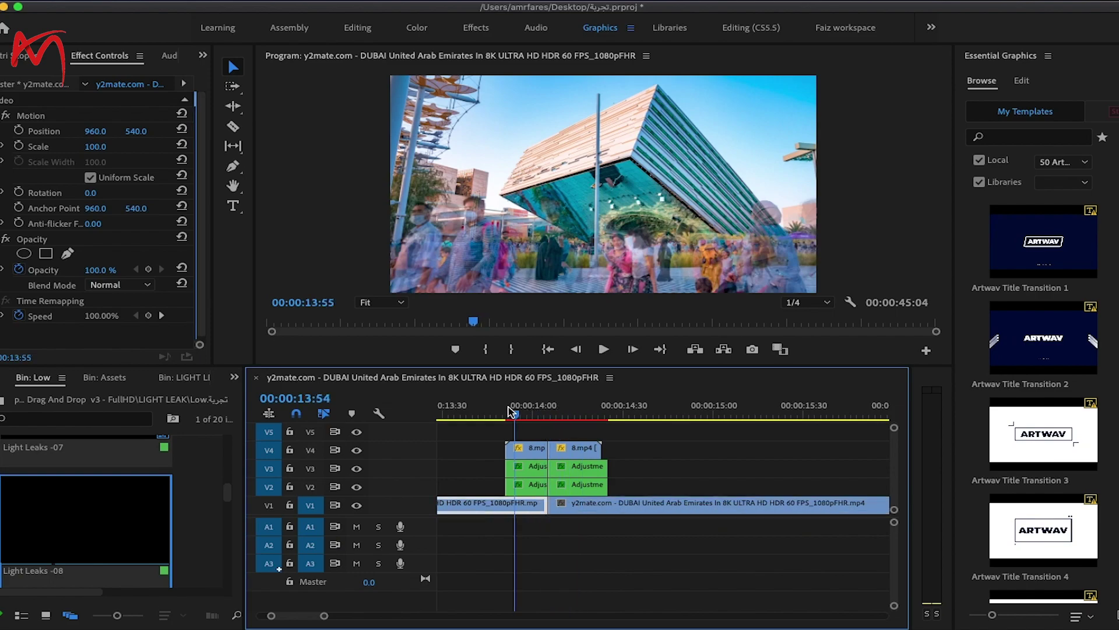
pyautogui.click(522, 433)
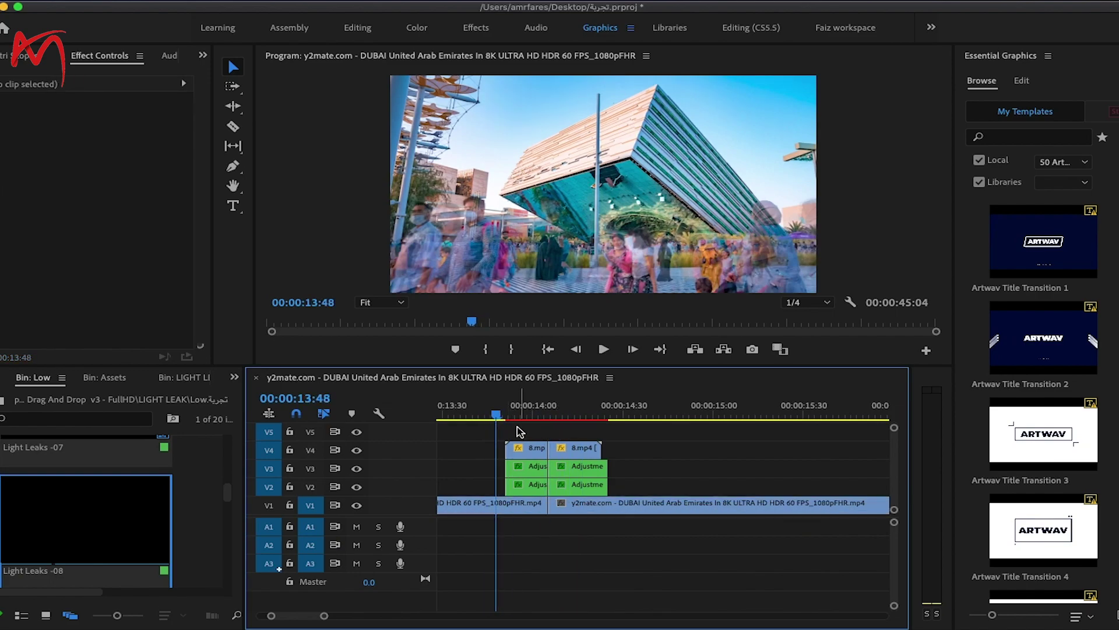
pyautogui.press('super+s')
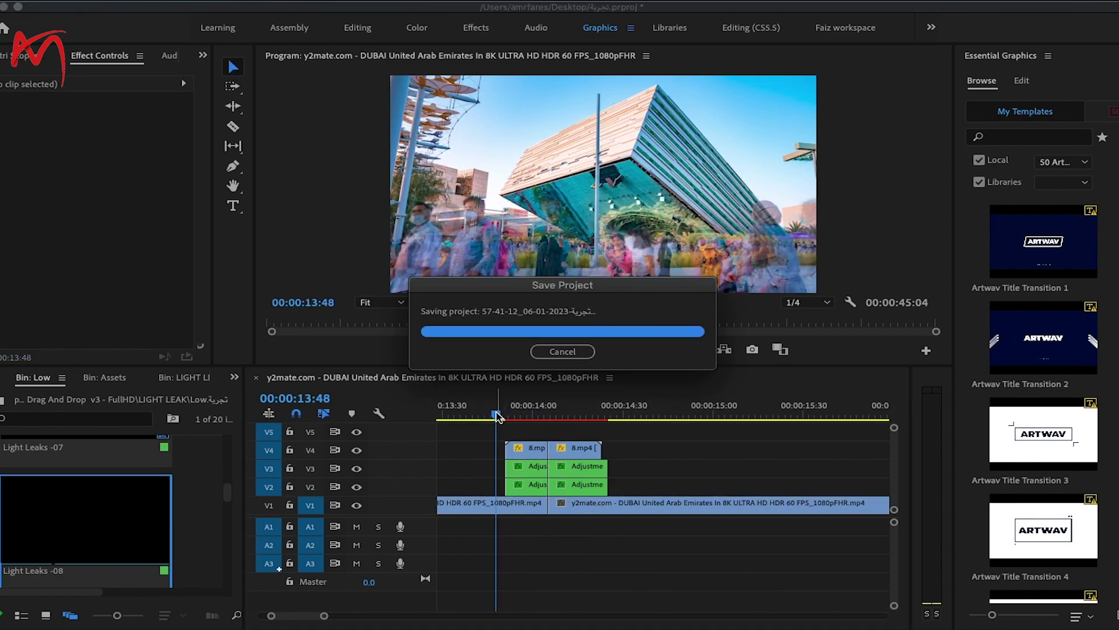
pyautogui.moveTo(498, 417); pyautogui.dragTo(776, 376)
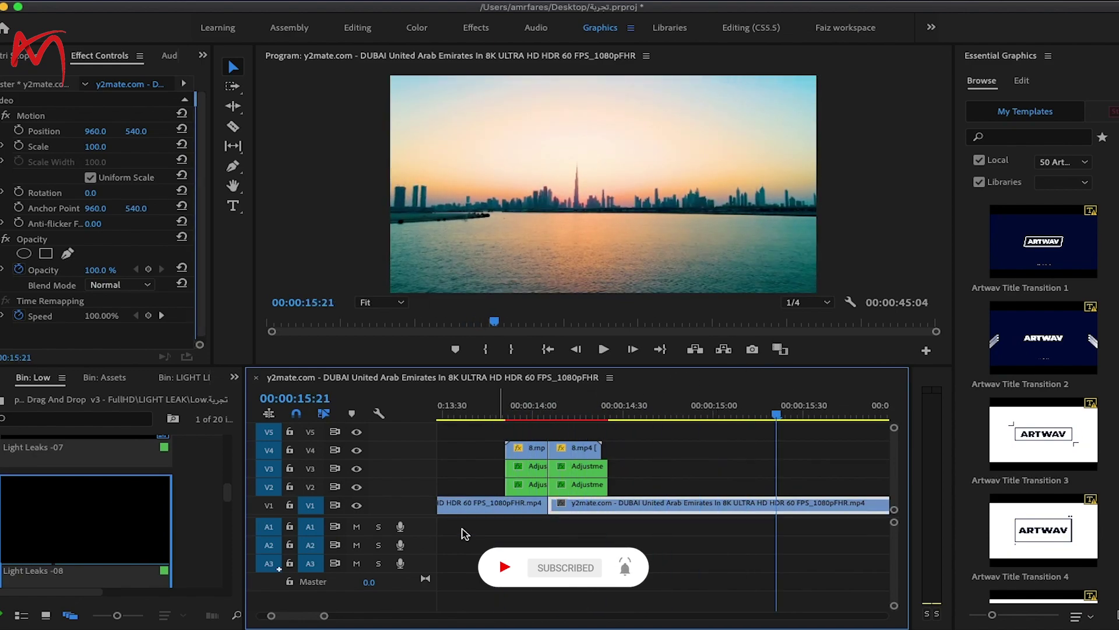
# Step: Place the Light Leaks -10 transition above the cut between the sixth and seventh clips, starting on track V2, and scrub across it
pyautogui.moveTo(304, 618); pyautogui.dragTo(306, 618)
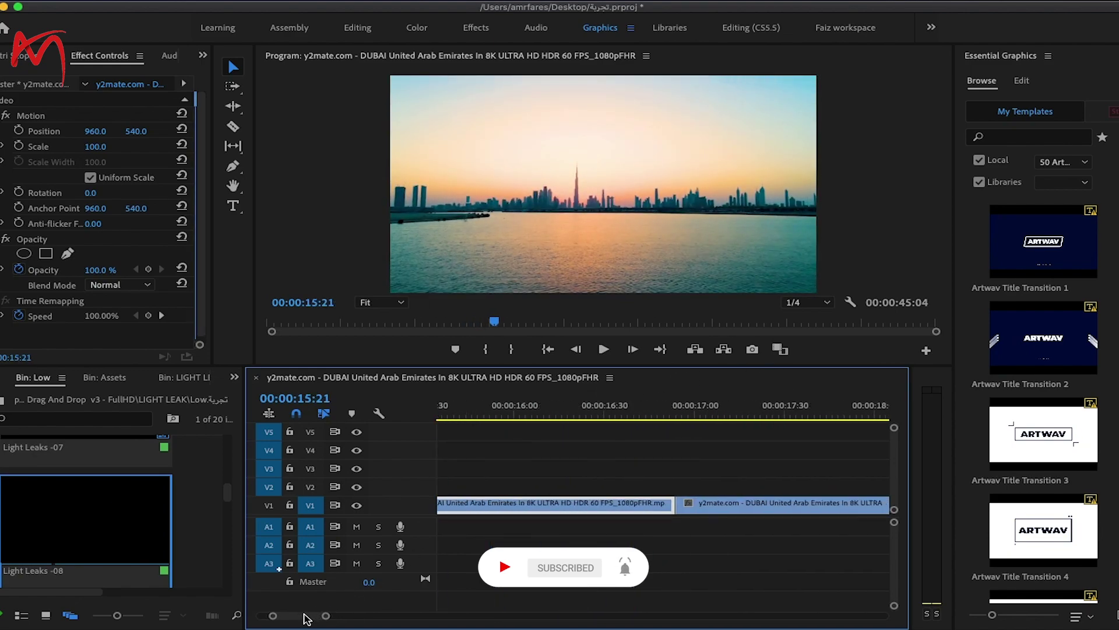
pyautogui.moveTo(230, 489); pyautogui.dragTo(231, 503)
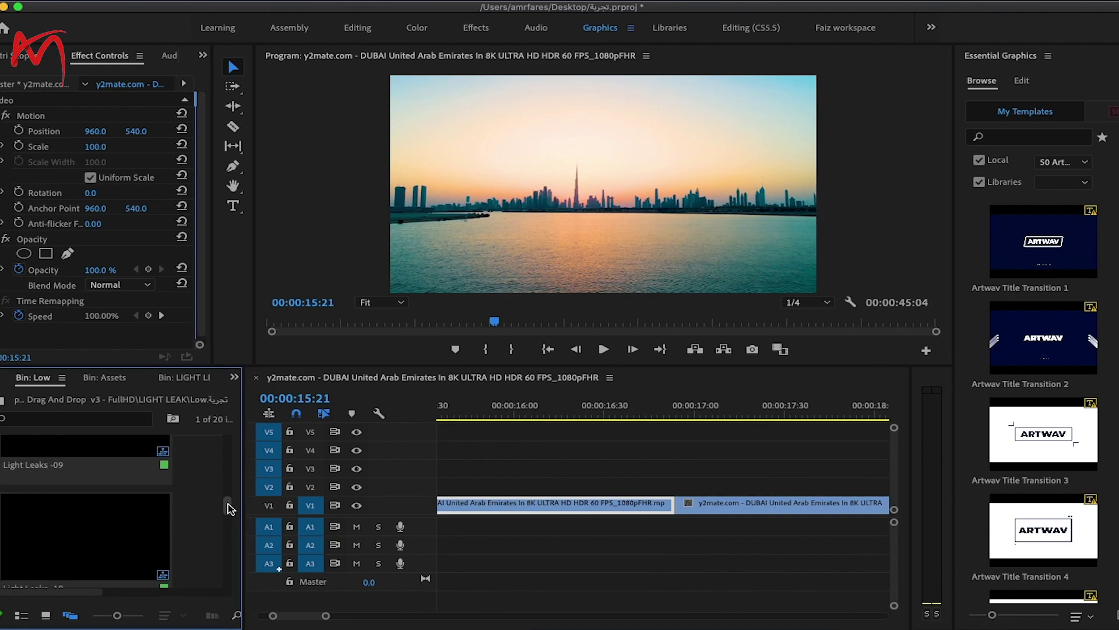
pyautogui.moveTo(704, 413); pyautogui.dragTo(630, 412)
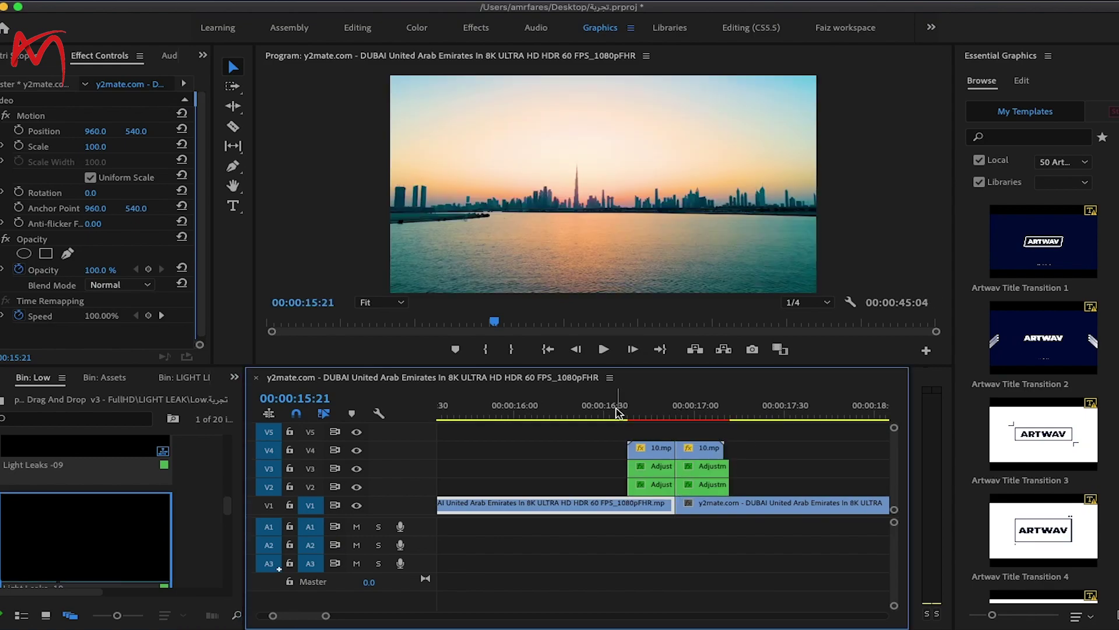
pyautogui.click(625, 425)
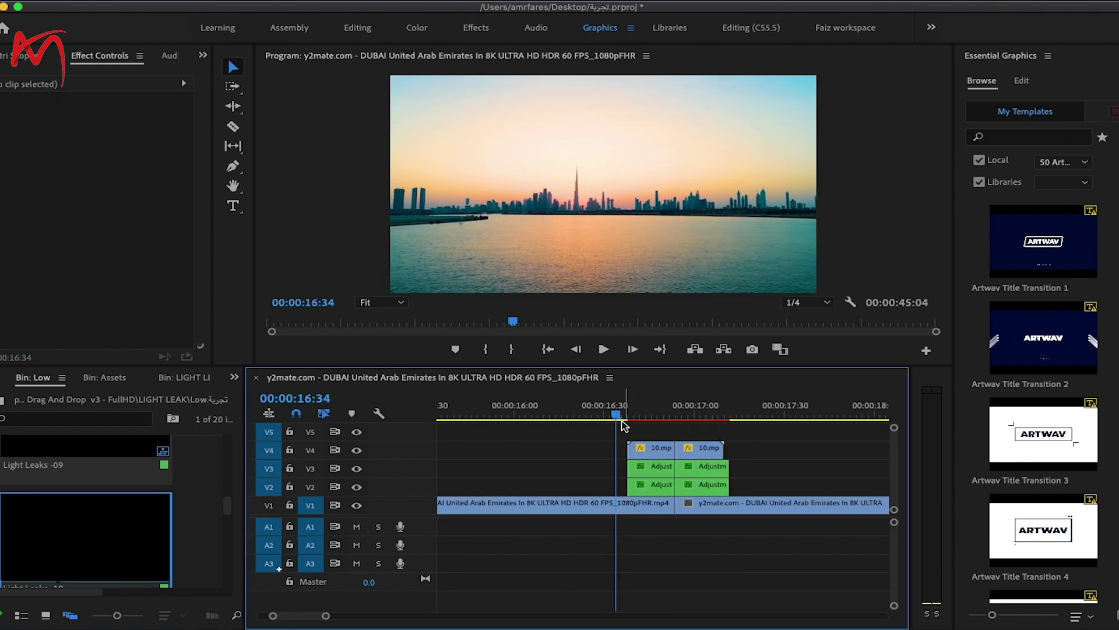
pyautogui.moveTo(618, 416); pyautogui.dragTo(794, 407)
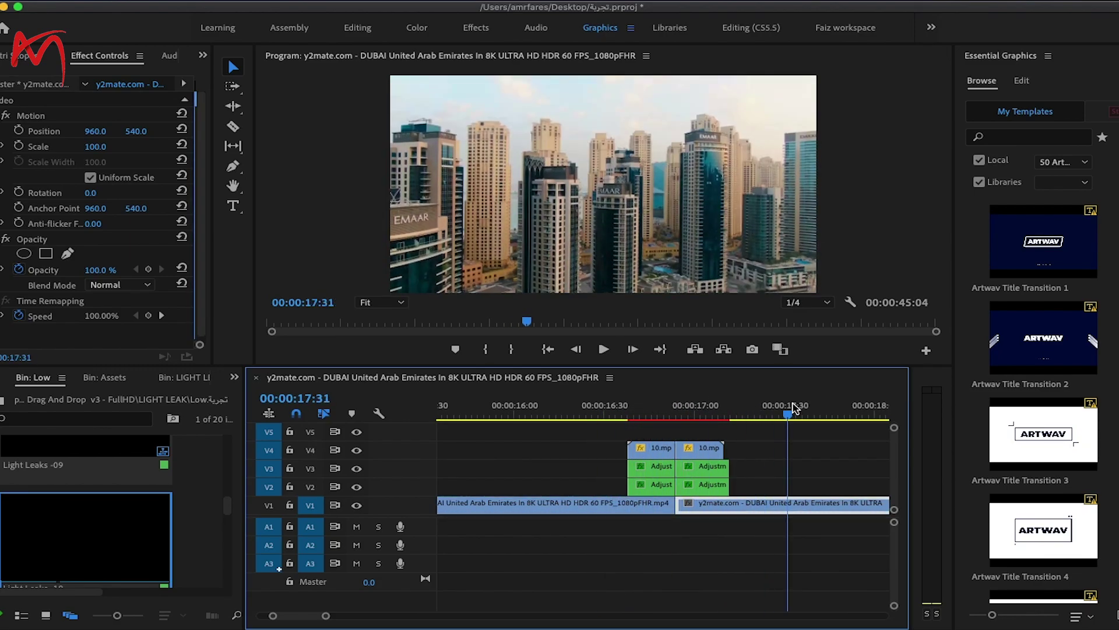
# Step: Place the Light Leaks -12 transition above the cut between the seventh and eighth clips, starting on track V2, and scrub across it
pyautogui.moveTo(304, 619); pyautogui.dragTo(307, 619)
pyautogui.moveTo(227, 508); pyautogui.dragTo(226, 527)
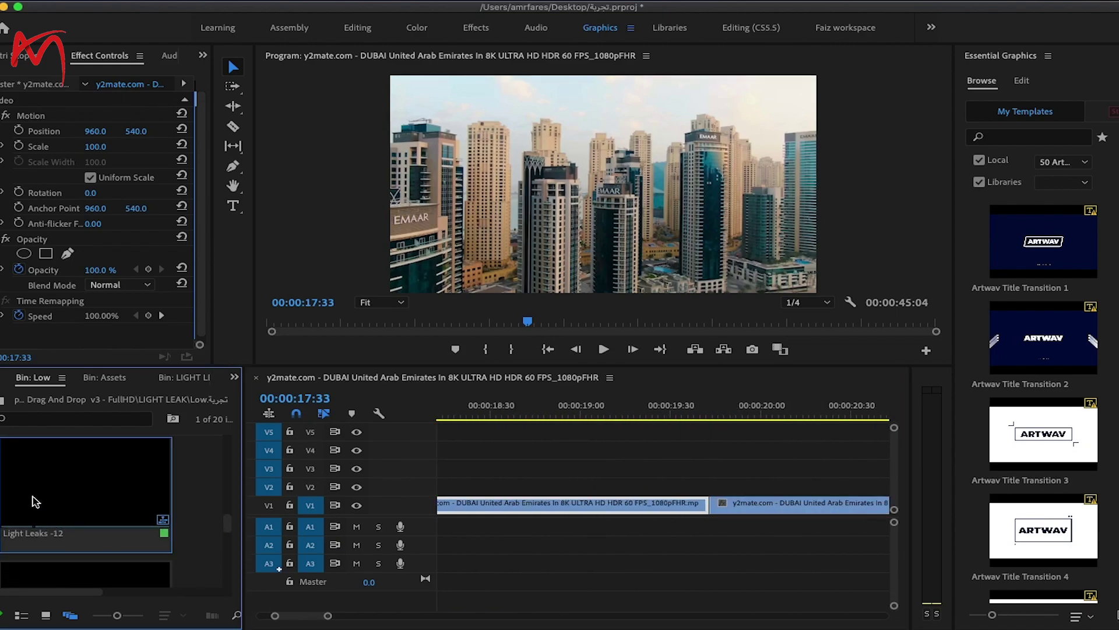
pyautogui.moveTo(53, 499); pyautogui.dragTo(668, 467)
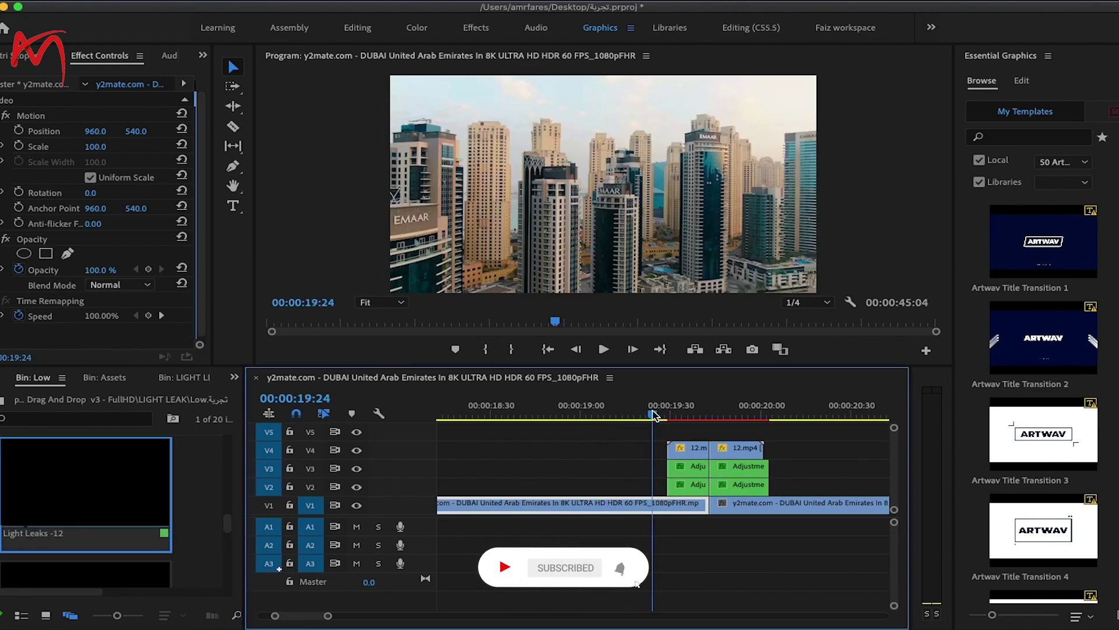
pyautogui.moveTo(708, 408); pyautogui.dragTo(816, 384)
pyautogui.click(638, 440)
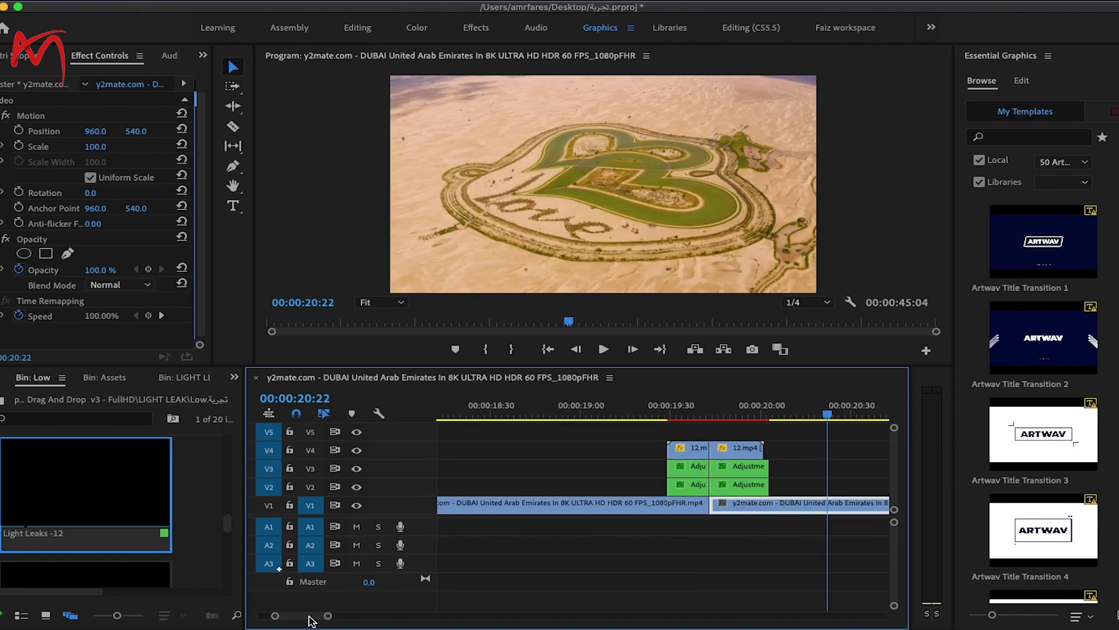
# Step: Open the FRESH Roll bin inside the FRESH bin of the Great Free Transitions v3 pack
pyautogui.moveTo(309, 618); pyautogui.dragTo(312, 619)
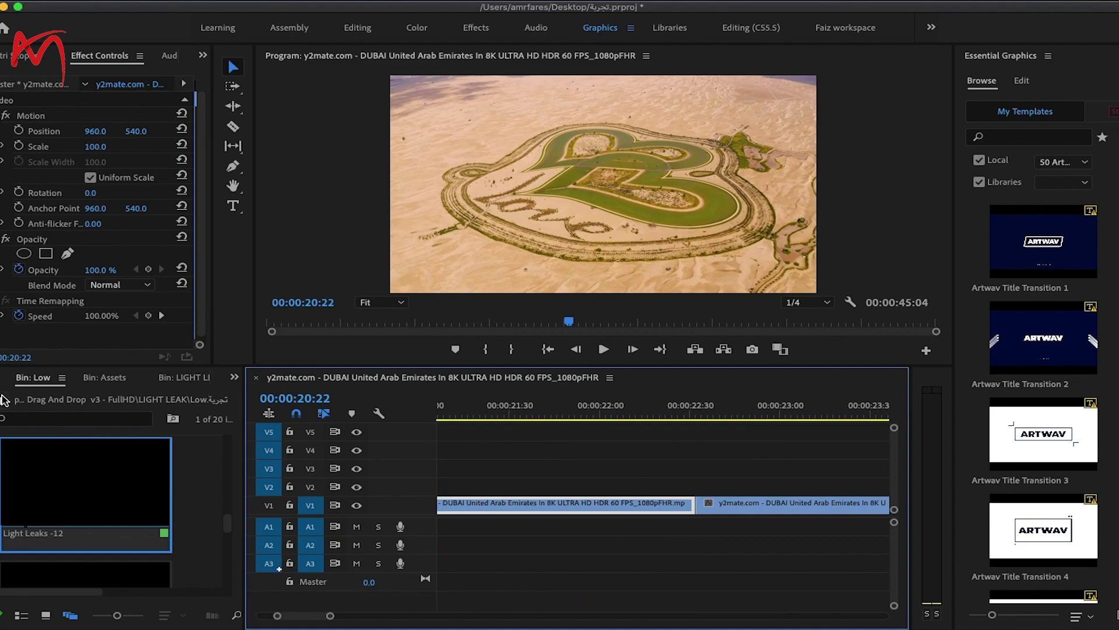
pyautogui.hotkey('shift', '1')
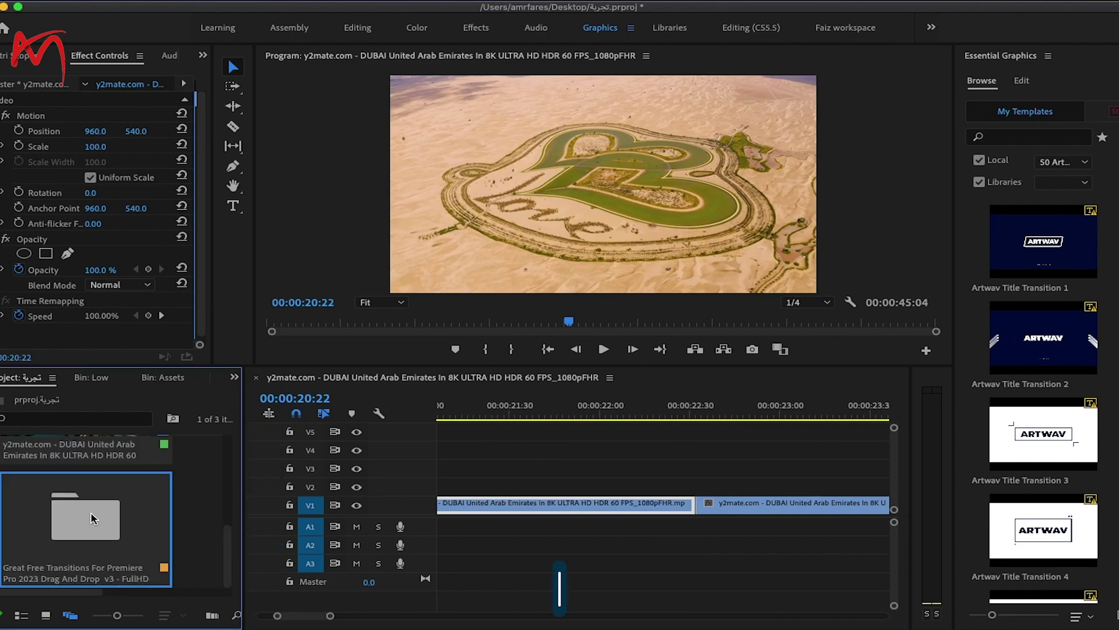
pyautogui.doubleClick(90, 518)
pyautogui.moveTo(230, 491); pyautogui.dragTo(228, 529)
pyautogui.doubleClick(80, 521)
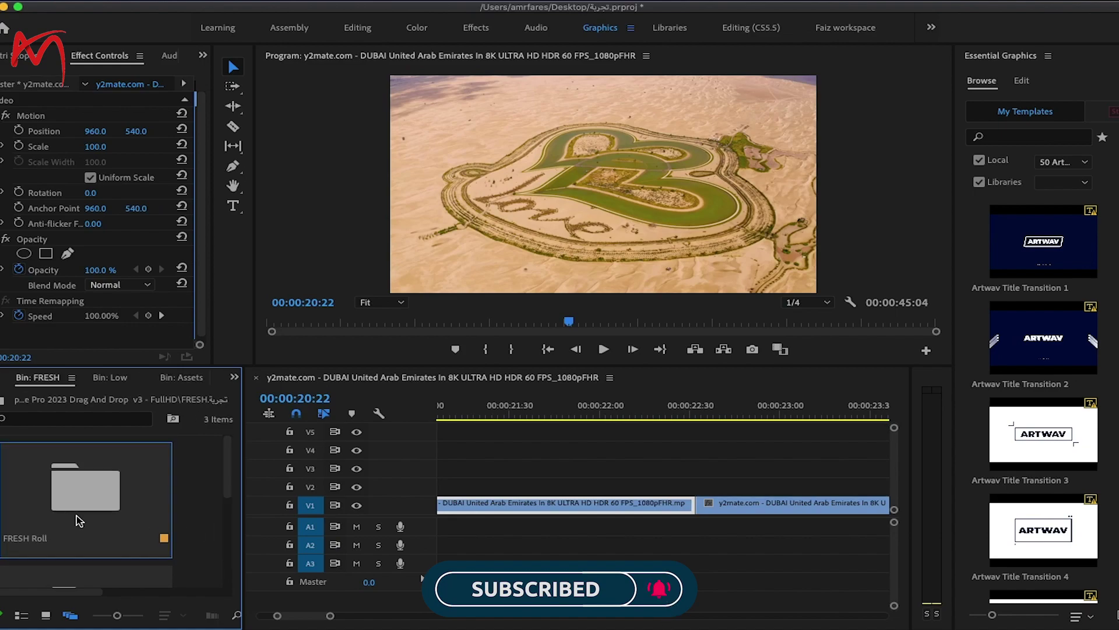
pyautogui.doubleClick(65, 512)
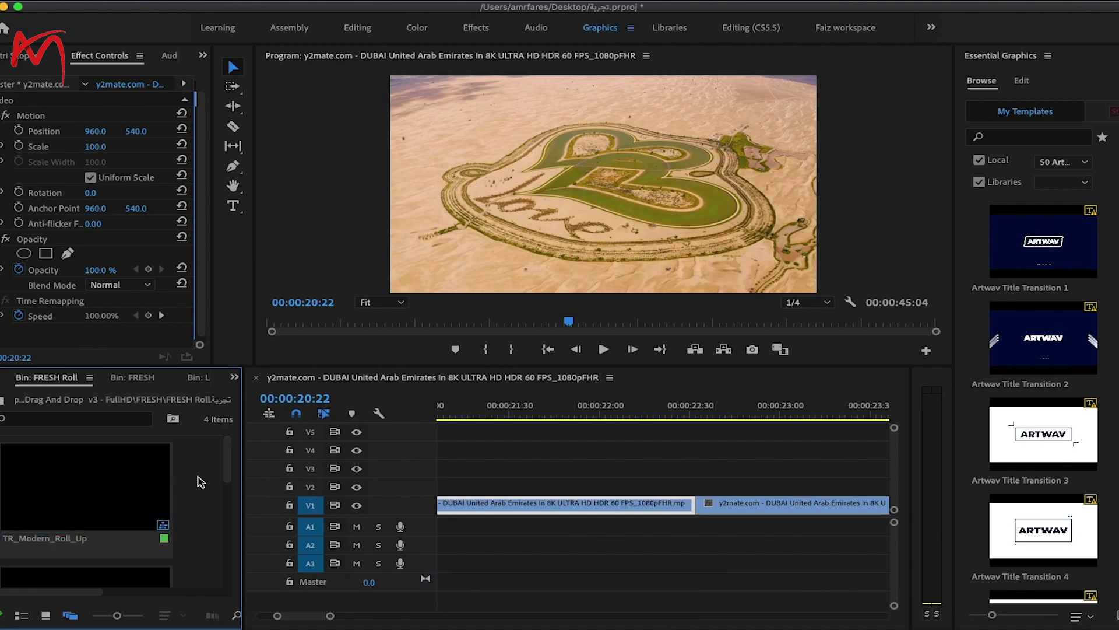
# Step: Place the TR_Modern_Roll_Up transition above the cut between the eighth and ninth clips, starting on track V2, and preview it
pyautogui.moveTo(31, 503); pyautogui.dragTo(769, 486)
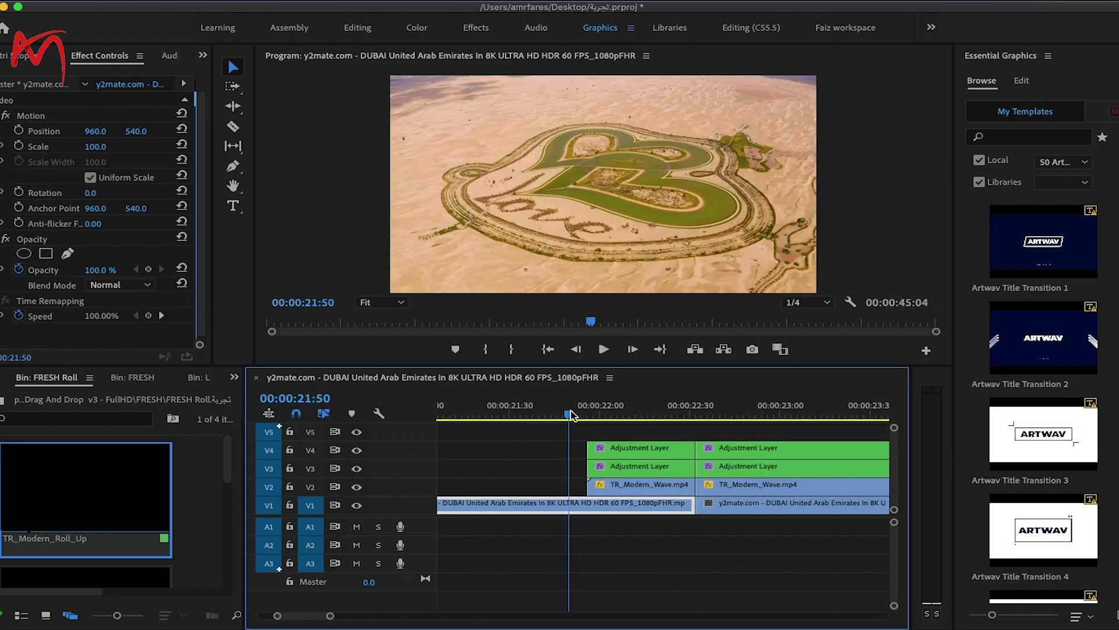
pyautogui.scroll(-2, 650, 463)
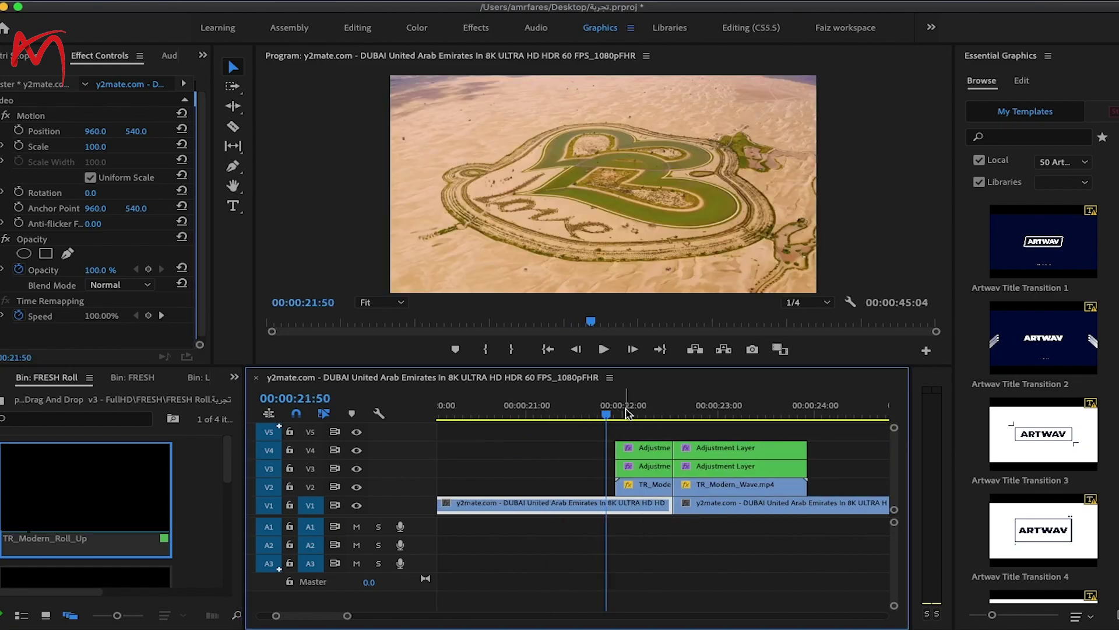
pyautogui.moveTo(606, 414)
pyautogui.mouseDown()
pyautogui.moveTo(787, 404)
pyautogui.moveTo(592, 410)
pyautogui.mouseUp()
pyautogui.press('space')
pyautogui.moveTo(735, 411); pyautogui.dragTo(756, 367)
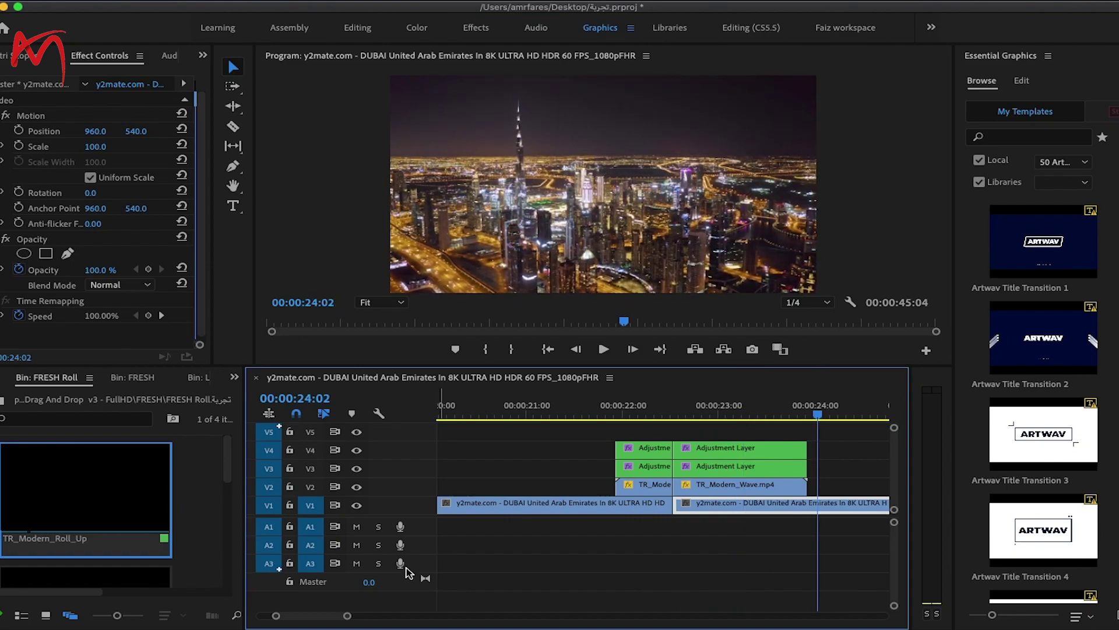
# Step: Place the TR_Modern_Roll_Right transition above the cut between the ninth and tenth clips, starting on track V2, and scrub across it
pyautogui.scroll(-5, 324, 618)
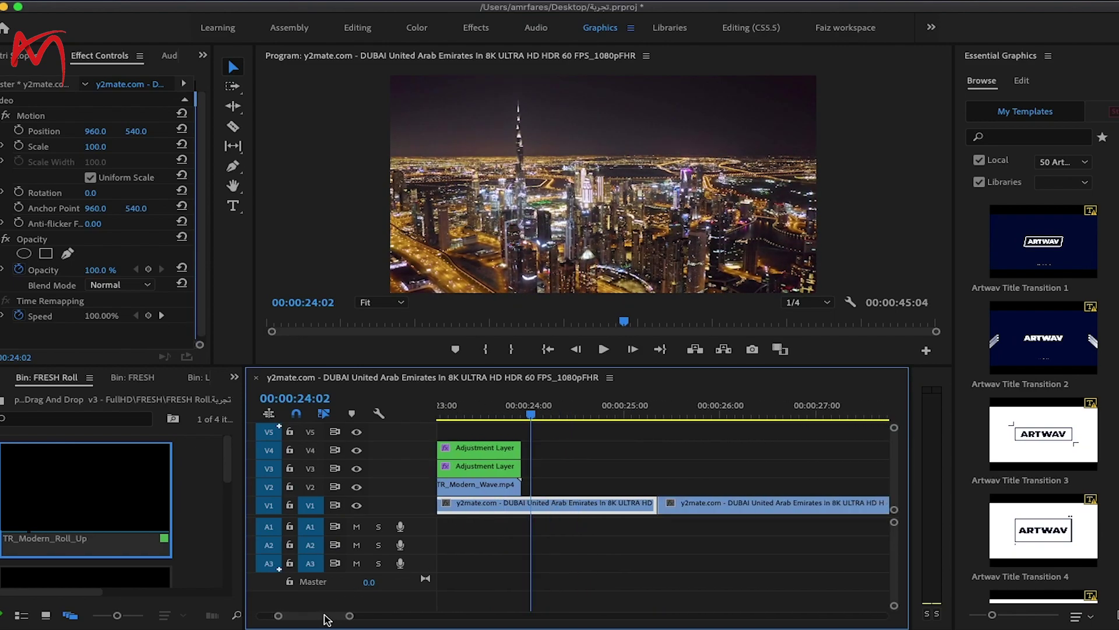
pyautogui.moveTo(227, 468); pyautogui.dragTo(225, 495)
pyautogui.moveTo(43, 555); pyautogui.dragTo(665, 487)
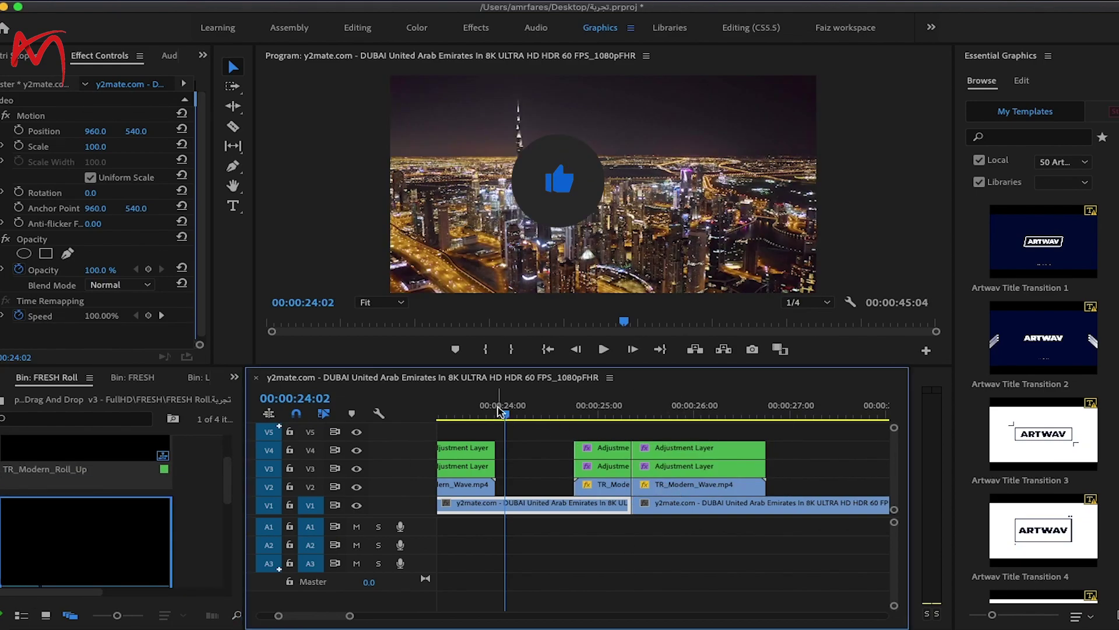
pyautogui.moveTo(506, 416); pyautogui.dragTo(801, 370)
# Step: Place the TR_Modern_Roll_Left transition above the cut between the tenth and eleventh clips, starting on track V2, and scrub across it
pyautogui.moveTo(322, 618); pyautogui.dragTo(330, 618)
pyautogui.moveTo(232, 498); pyautogui.dragTo(232, 538)
pyautogui.moveTo(56, 527); pyautogui.dragTo(496, 489)
pyautogui.moveTo(330, 617); pyautogui.dragTo(328, 617)
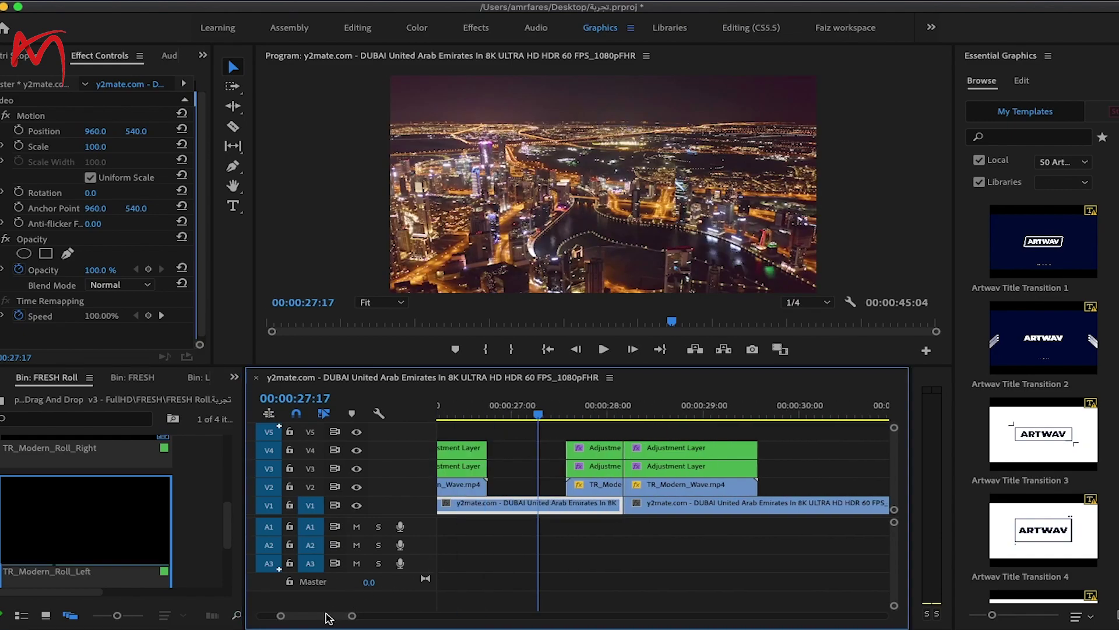
pyautogui.moveTo(541, 415); pyautogui.dragTo(812, 380)
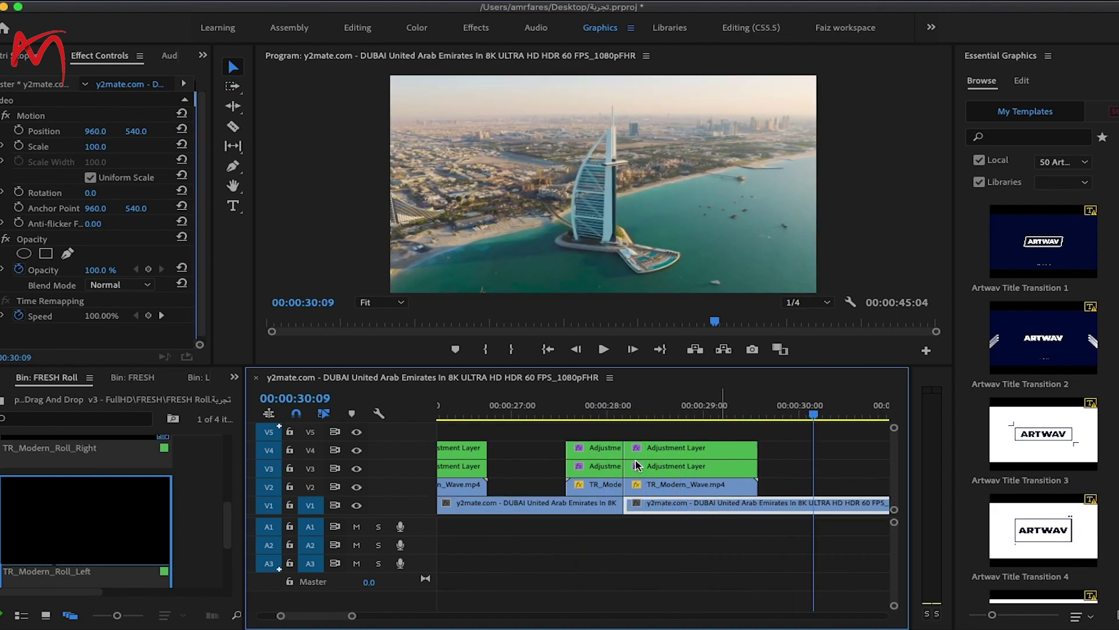
# Step: Place the TR_Modern_Roll_Down transition above the cut between the eleventh and twelfth clips, starting on track V2, and scrub across it
pyautogui.moveTo(325, 619); pyautogui.dragTo(328, 619)
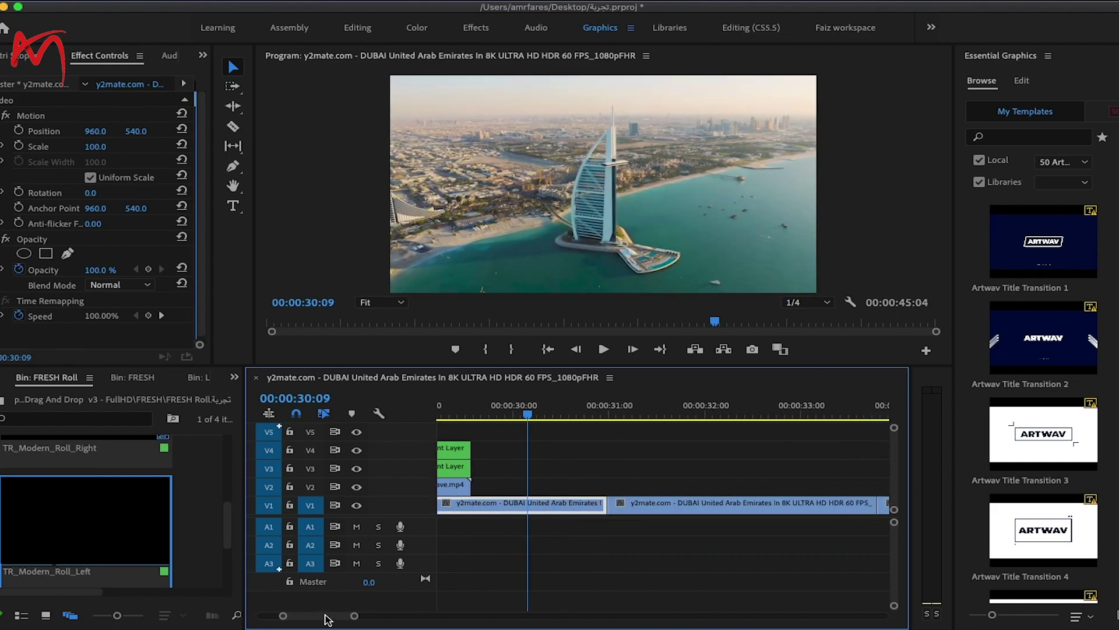
pyautogui.moveTo(227, 525); pyautogui.dragTo(229, 560)
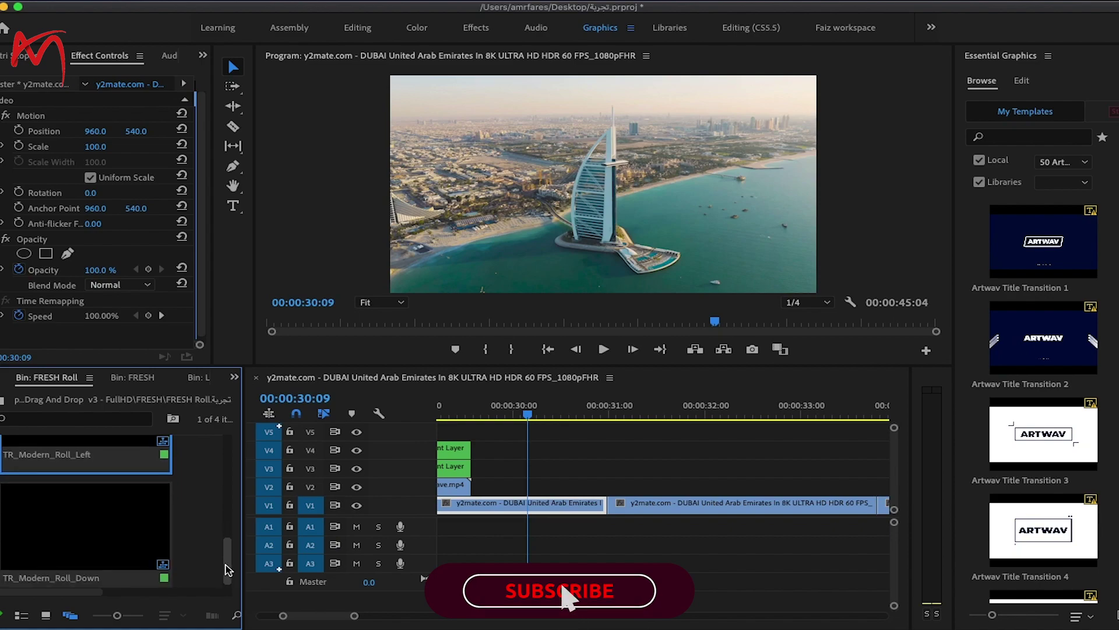
pyautogui.moveTo(23, 549); pyautogui.dragTo(646, 483)
pyautogui.moveTo(529, 414); pyautogui.dragTo(752, 370)
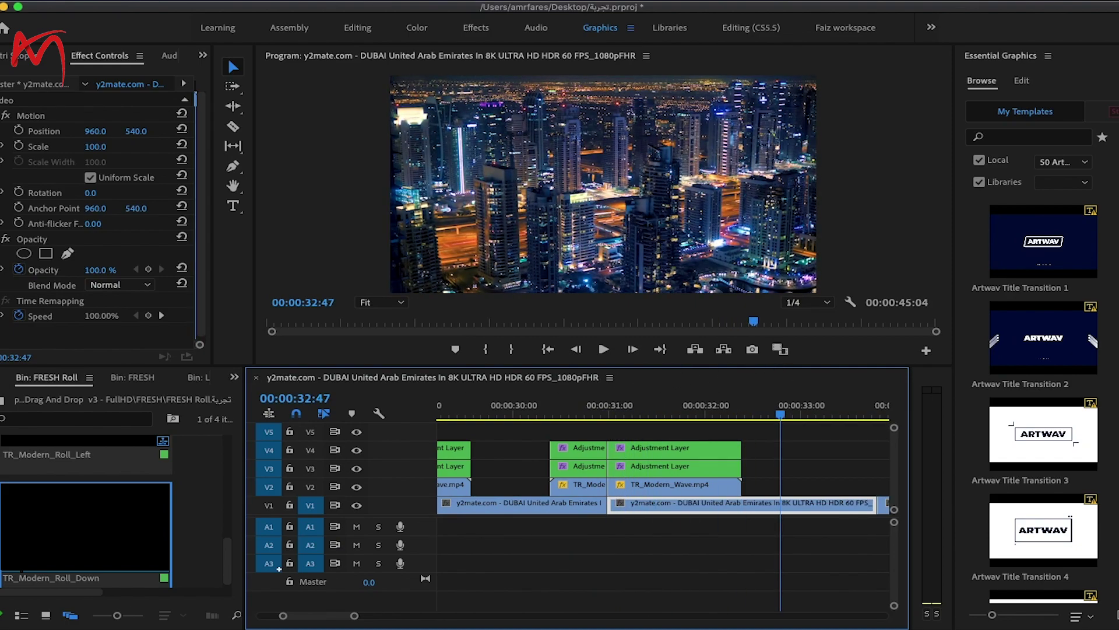
# Step: Open the Easy bin inside the INDEMNITY folder of the Great Free Transitions v3 pack
pyautogui.hotkey('shift', '1')
pyautogui.doubleClick(88, 518)
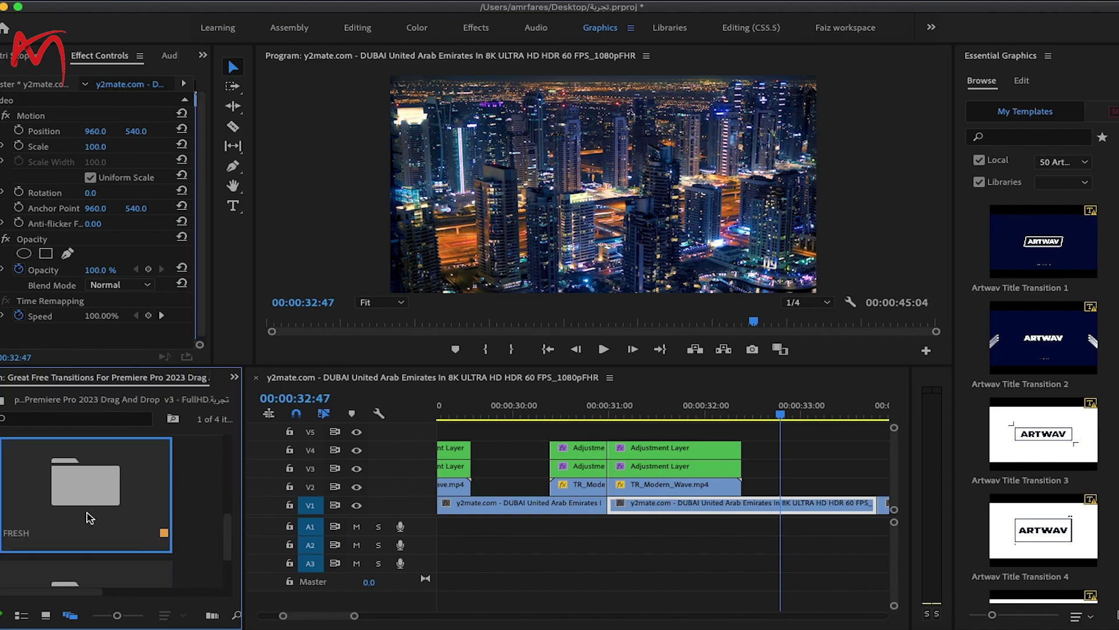
pyautogui.moveTo(228, 532); pyautogui.dragTo(227, 573)
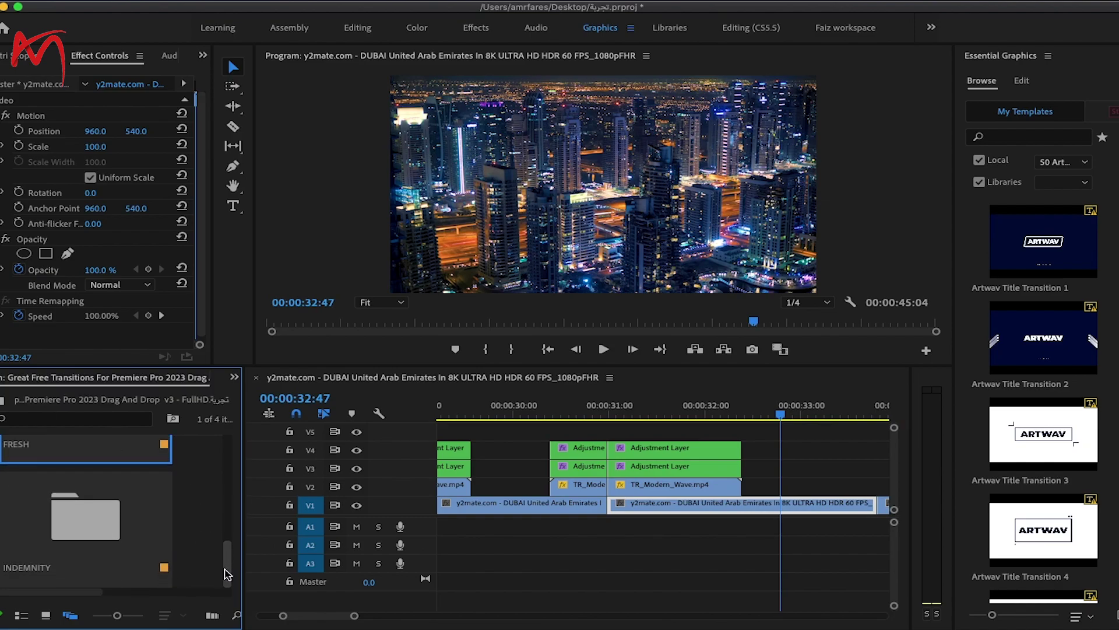
pyautogui.doubleClick(100, 522)
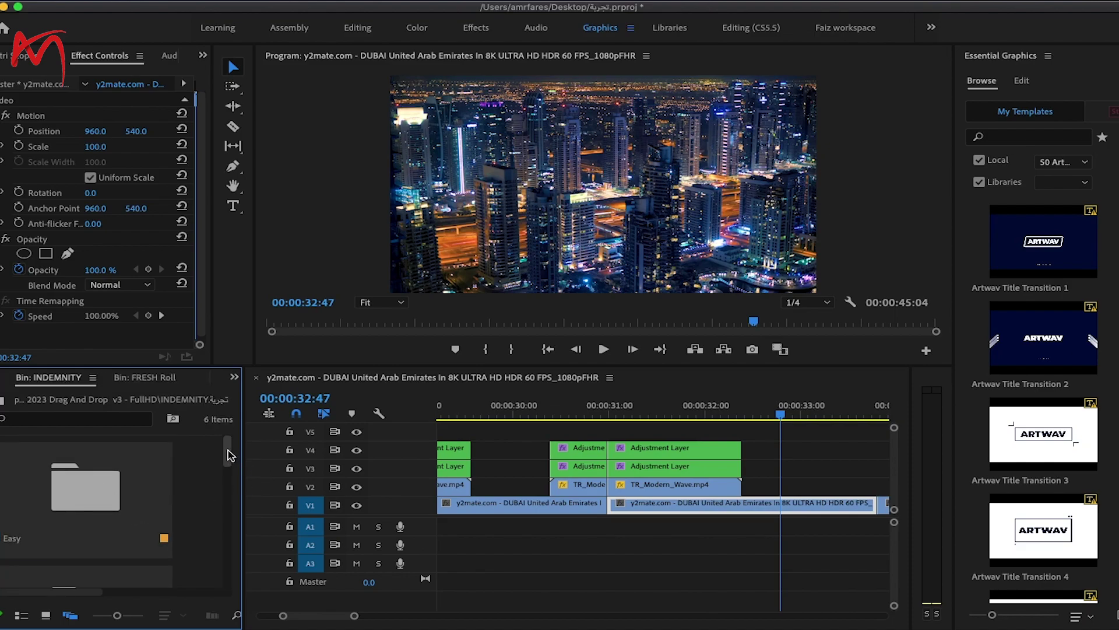
pyautogui.moveTo(231, 446)
pyautogui.mouseDown()
pyautogui.moveTo(230, 515)
pyautogui.moveTo(233, 462)
pyautogui.mouseUp()
pyautogui.doubleClick(96, 491)
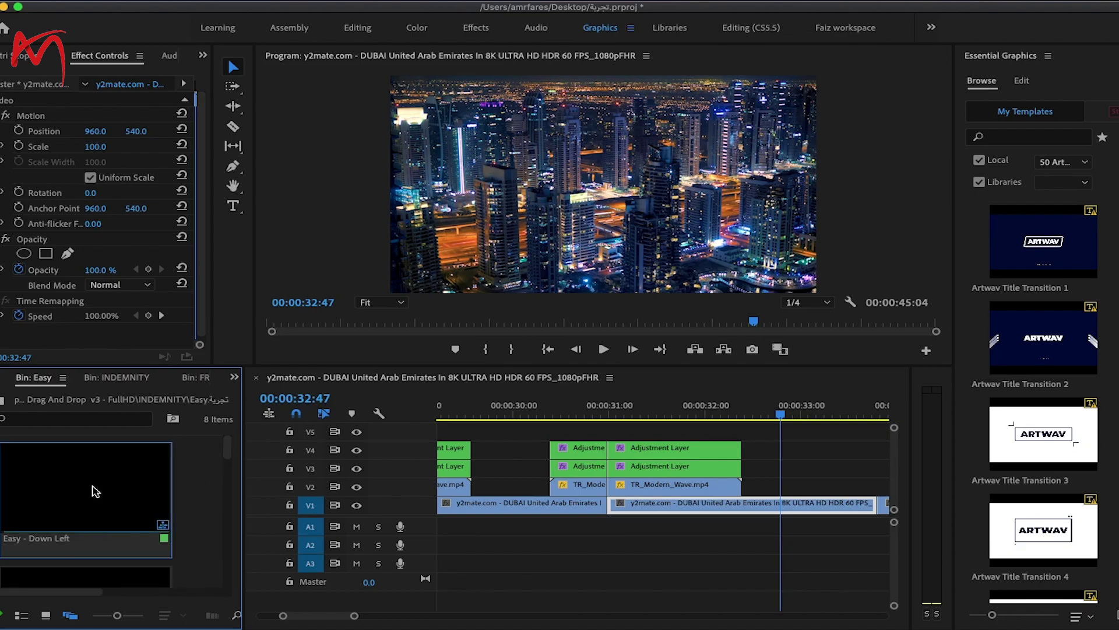
# Step: Place the Easy - Down Left transition above the cut between the twelfth and thirteenth clips, starting on track V2, and preview it
pyautogui.moveTo(31, 501); pyautogui.dragTo(852, 479)
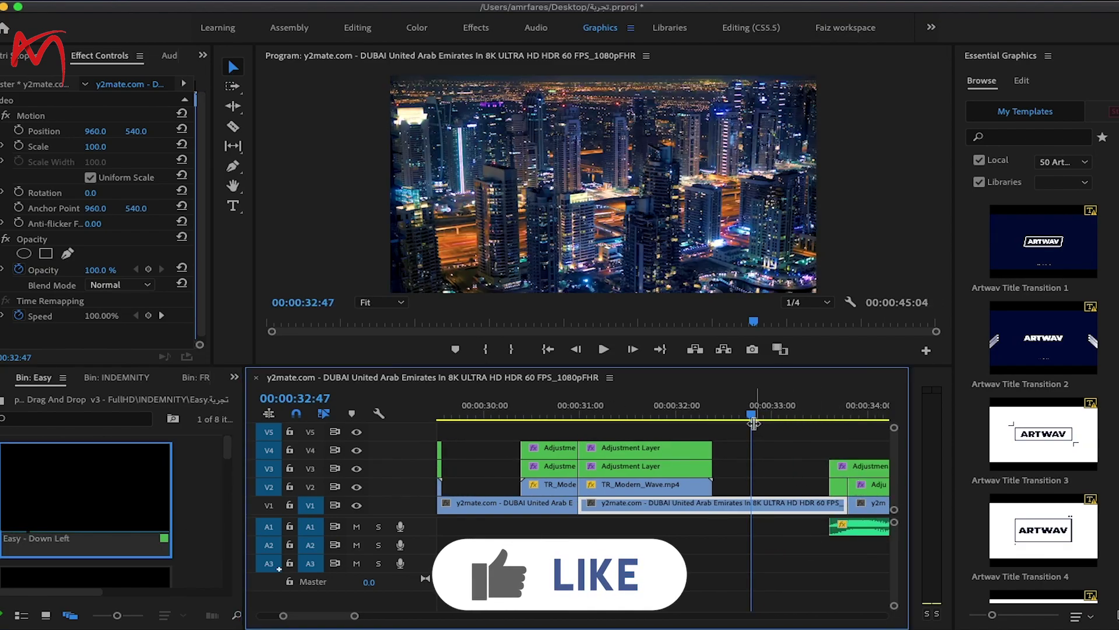
pyautogui.press('space')
pyautogui.press('space')
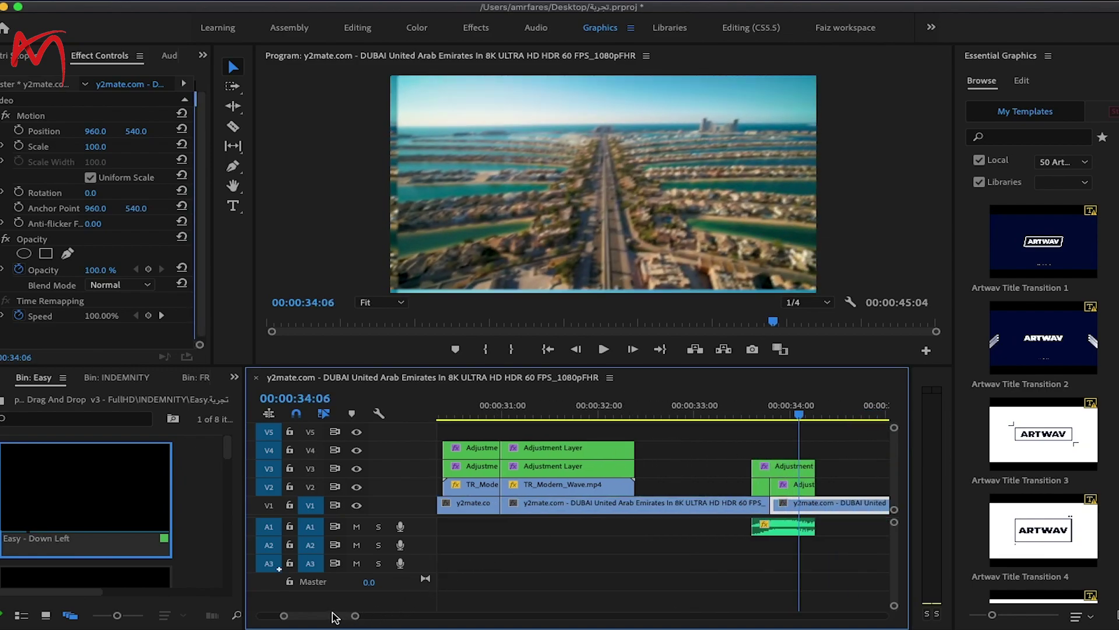
pyautogui.scroll(-3, 335, 616)
pyautogui.moveTo(594, 414)
pyautogui.mouseDown()
pyautogui.moveTo(544, 415)
pyautogui.moveTo(638, 397)
pyautogui.moveTo(528, 400)
pyautogui.moveTo(604, 401)
pyautogui.mouseUp()
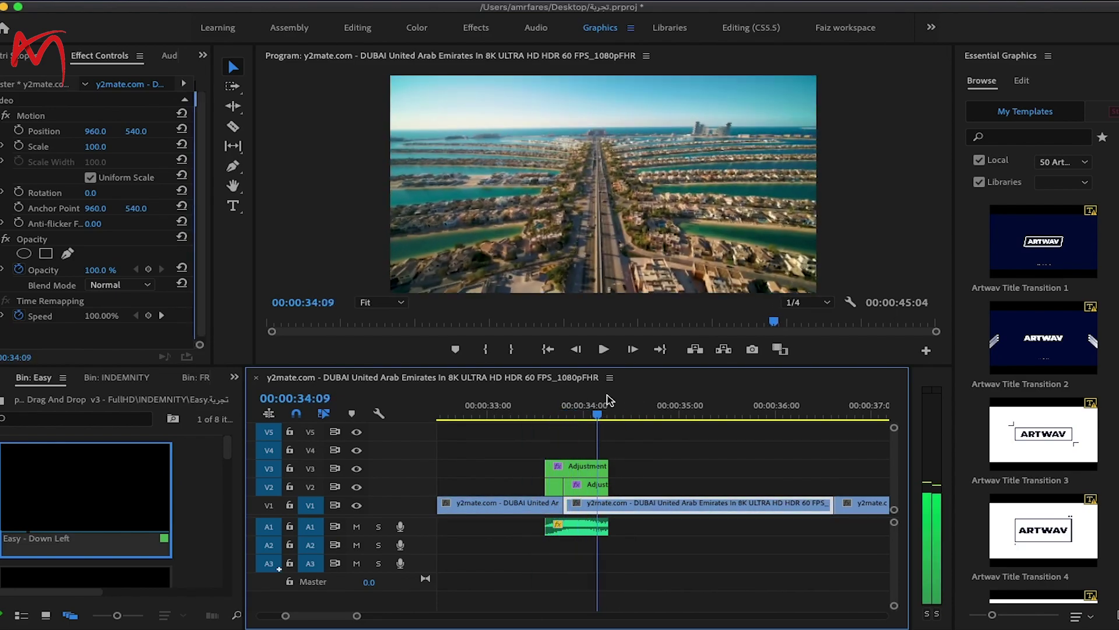
pyautogui.press('space')
# Step: Place another INDEMNITY Easy transition above the cut between the thirteenth and fourteenth clips, starting on track V2, and scrub across it
pyautogui.moveTo(229, 449); pyautogui.dragTo(229, 472)
pyautogui.moveTo(24, 486); pyautogui.dragTo(847, 486)
pyautogui.moveTo(690, 415); pyautogui.dragTo(859, 402)
# Step: Bring the next uncovered cuts into view and open the FRESH In bin inside the pack's FRESH folder
pyautogui.moveTo(227, 483); pyautogui.dragTo(231, 510)
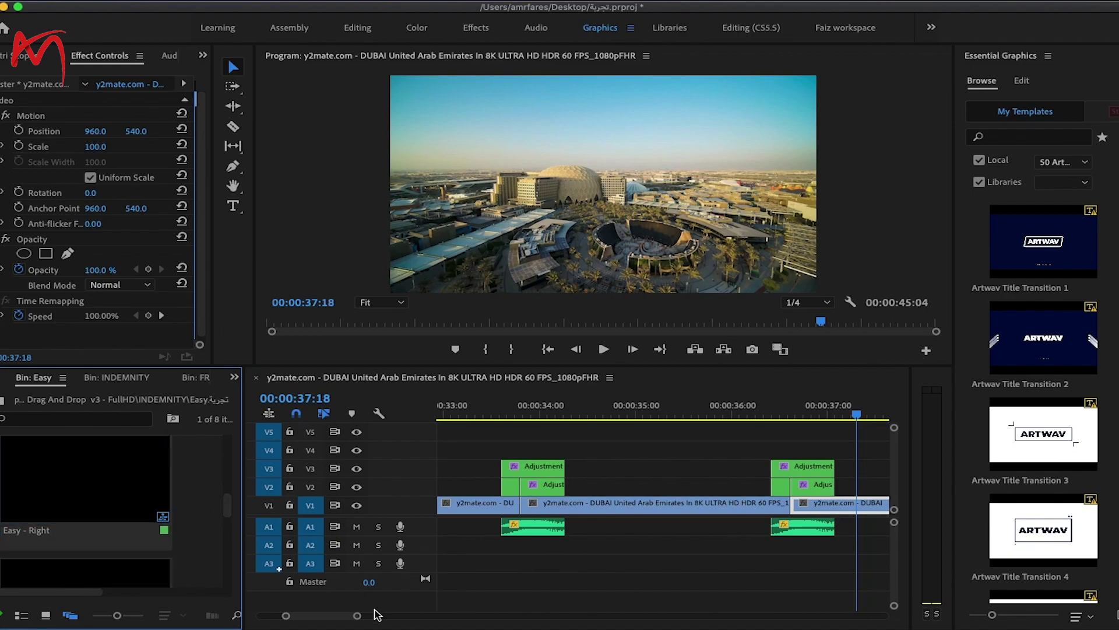
pyautogui.moveTo(326, 619); pyautogui.dragTo(330, 620)
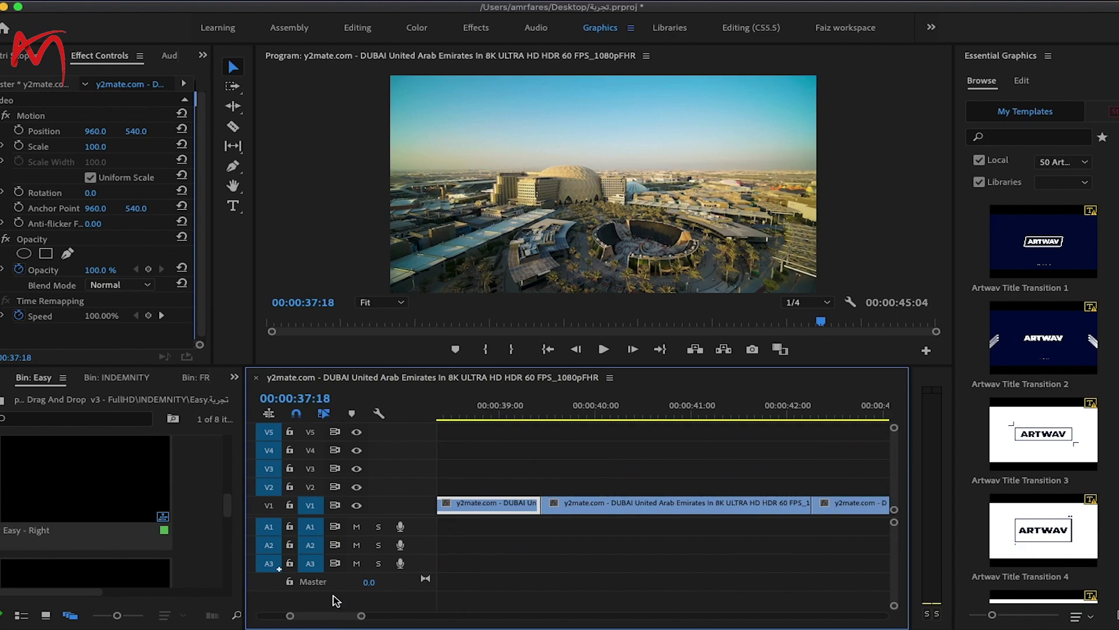
pyautogui.moveTo(232, 505); pyautogui.dragTo(230, 534)
pyautogui.hotkey('shift', '1')
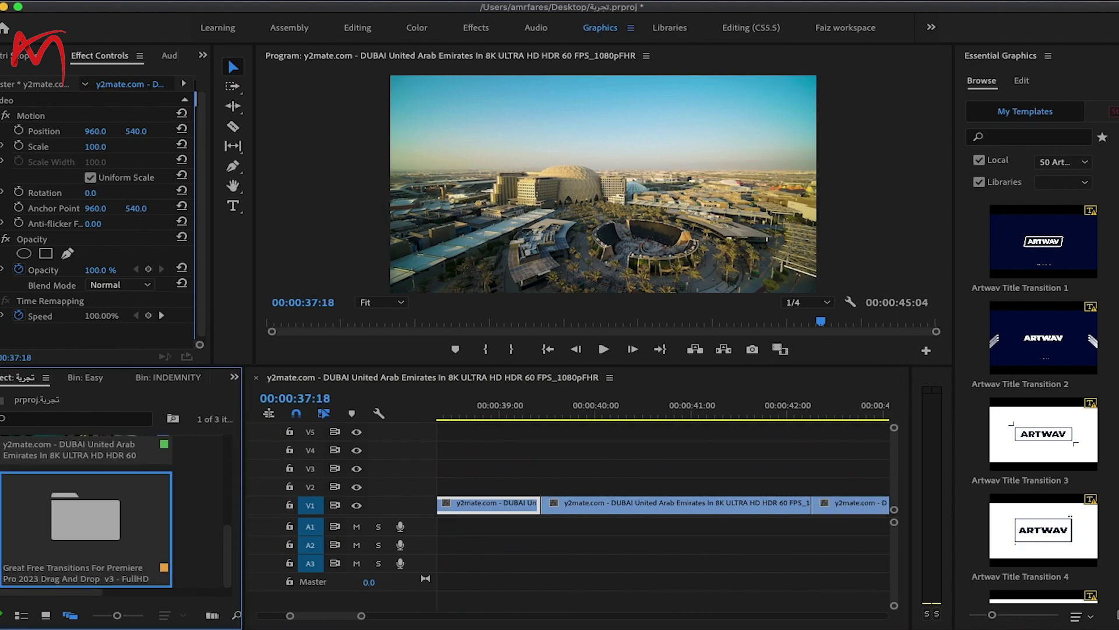
pyautogui.doubleClick(67, 521)
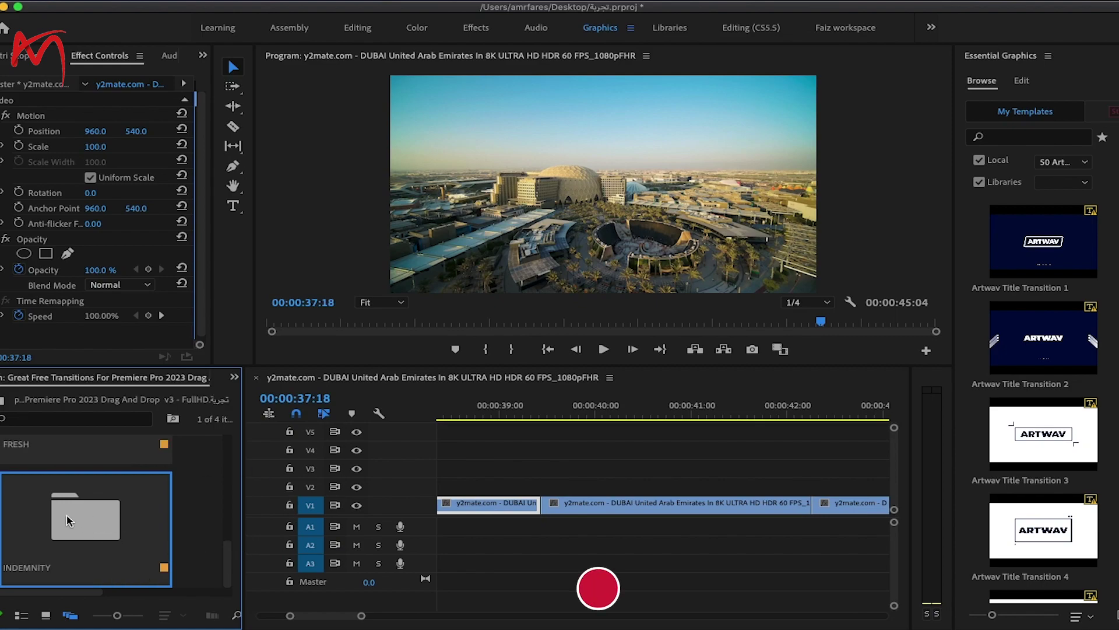
pyautogui.moveTo(232, 570)
pyautogui.mouseDown()
pyautogui.moveTo(227, 521)
pyautogui.moveTo(227, 571)
pyautogui.mouseUp()
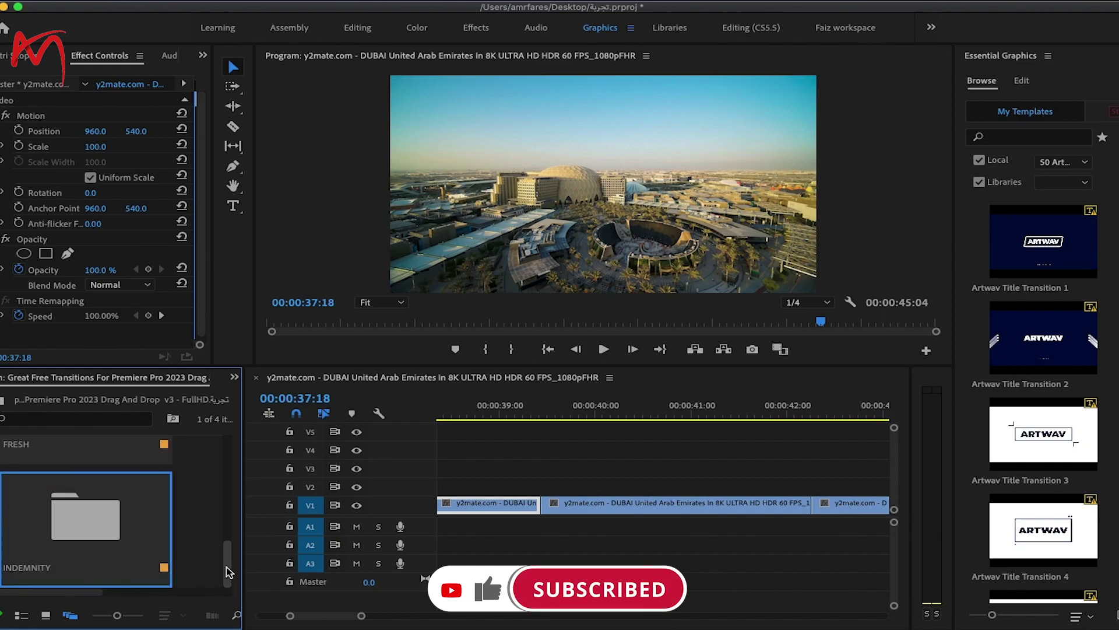
pyautogui.doubleClick(88, 450)
pyautogui.moveTo(227, 468); pyautogui.dragTo(230, 567)
pyautogui.doubleClick(73, 552)
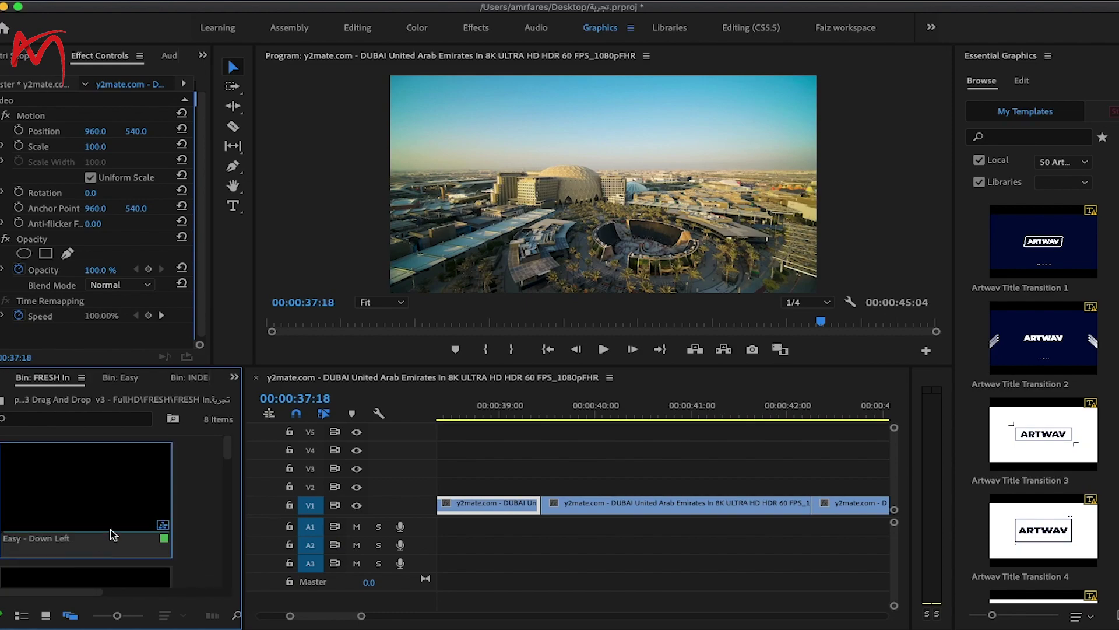
# Step: Place the FRESH In Easy - Down Left transition above the cut between the fourteenth and fifteenth clips, starting on track V2, and scrub across it
pyautogui.moveTo(40, 500); pyautogui.dragTo(561, 496)
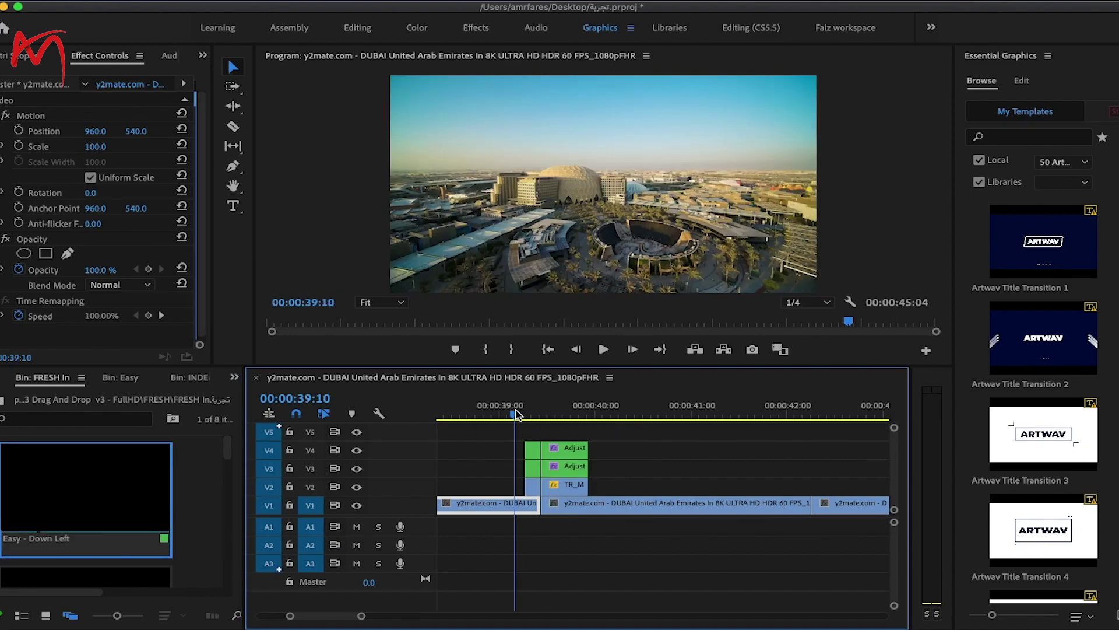
pyautogui.moveTo(533, 415); pyautogui.dragTo(507, 411)
pyautogui.click(536, 435)
pyautogui.moveTo(576, 410); pyautogui.dragTo(788, 411)
pyautogui.click(558, 432)
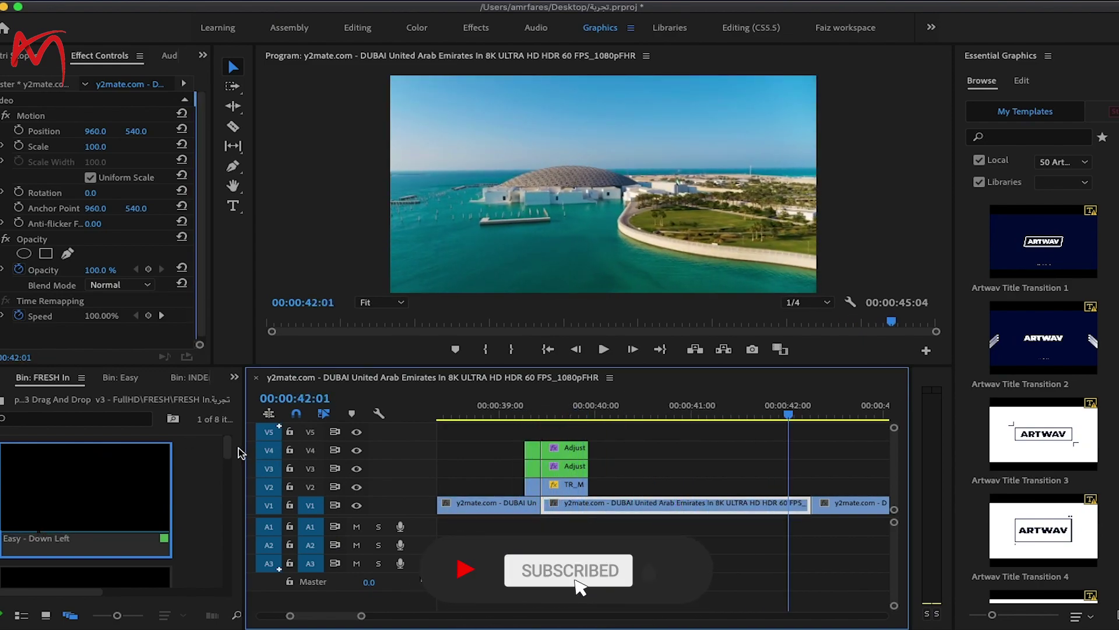
# Step: Place the FRESH In Easy - Up transition above the cut between the fifteenth and last clips, starting on track V2, and scrub across it
pyautogui.scroll(-5, 227, 450)
pyautogui.moveTo(87, 472); pyautogui.dragTo(830, 487)
pyautogui.click(809, 432)
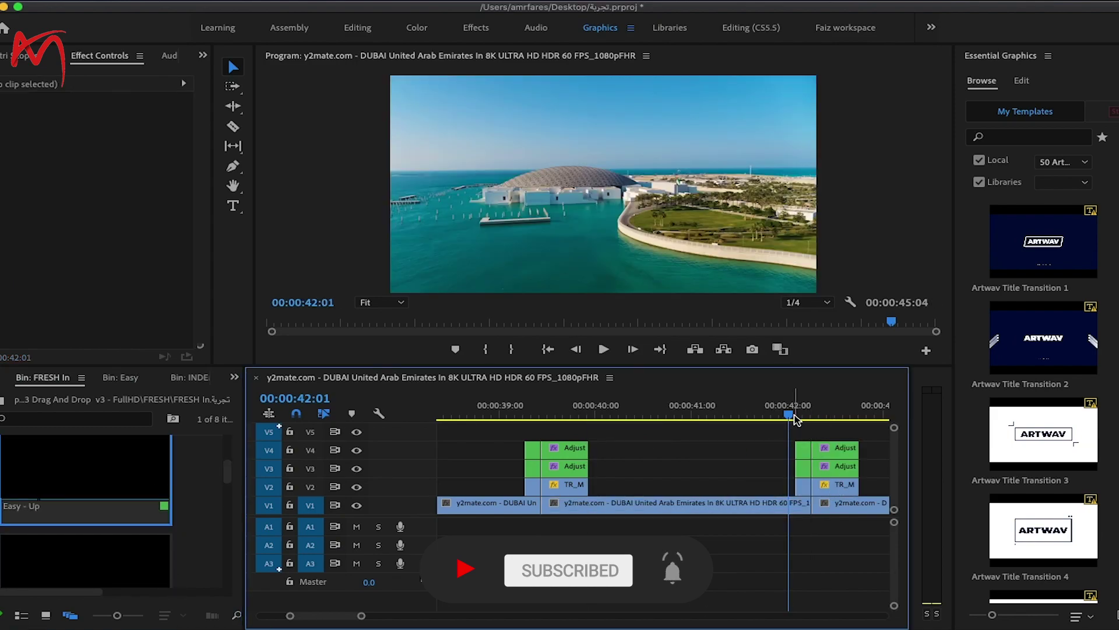
pyautogui.moveTo(790, 415); pyautogui.dragTo(869, 418)
pyautogui.press('space')
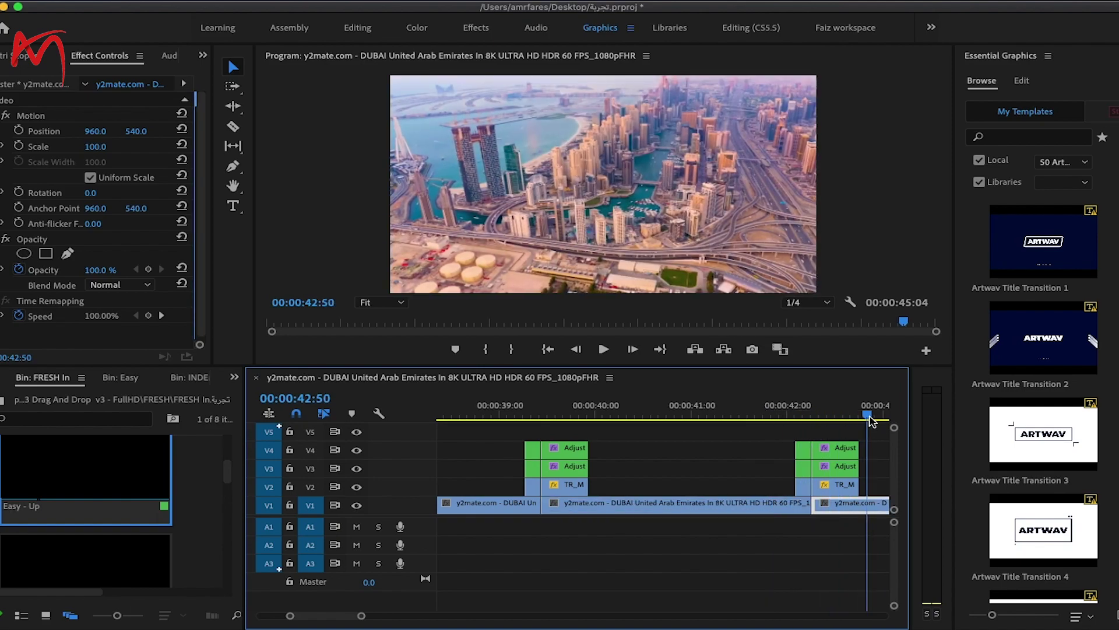
pyautogui.moveTo(327, 621); pyautogui.dragTo(330, 621)
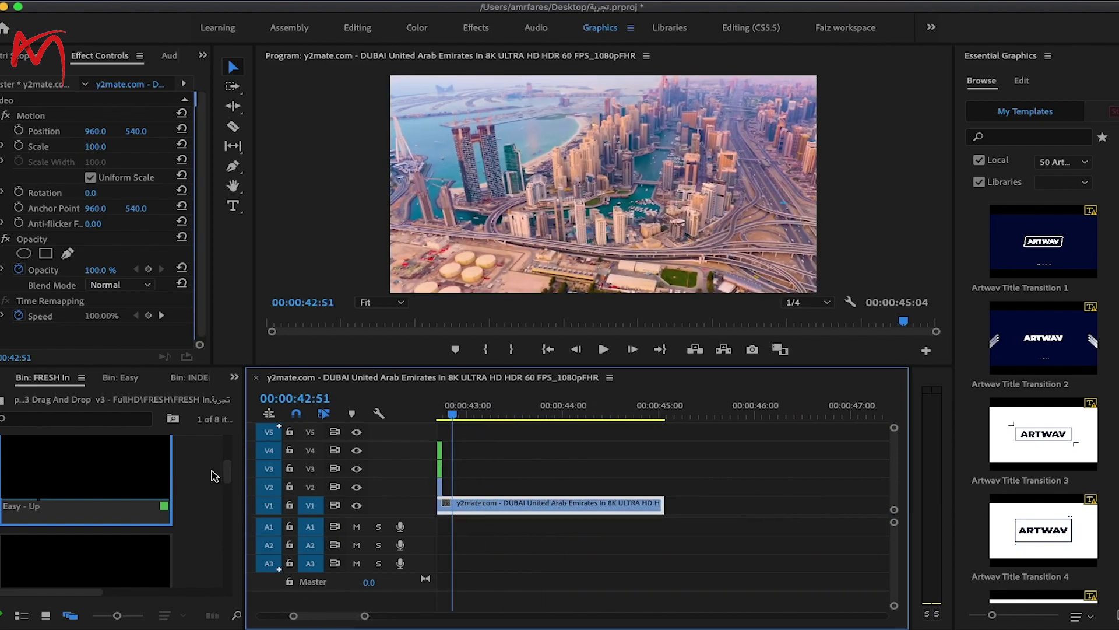
pyautogui.moveTo(227, 479); pyautogui.dragTo(229, 496)
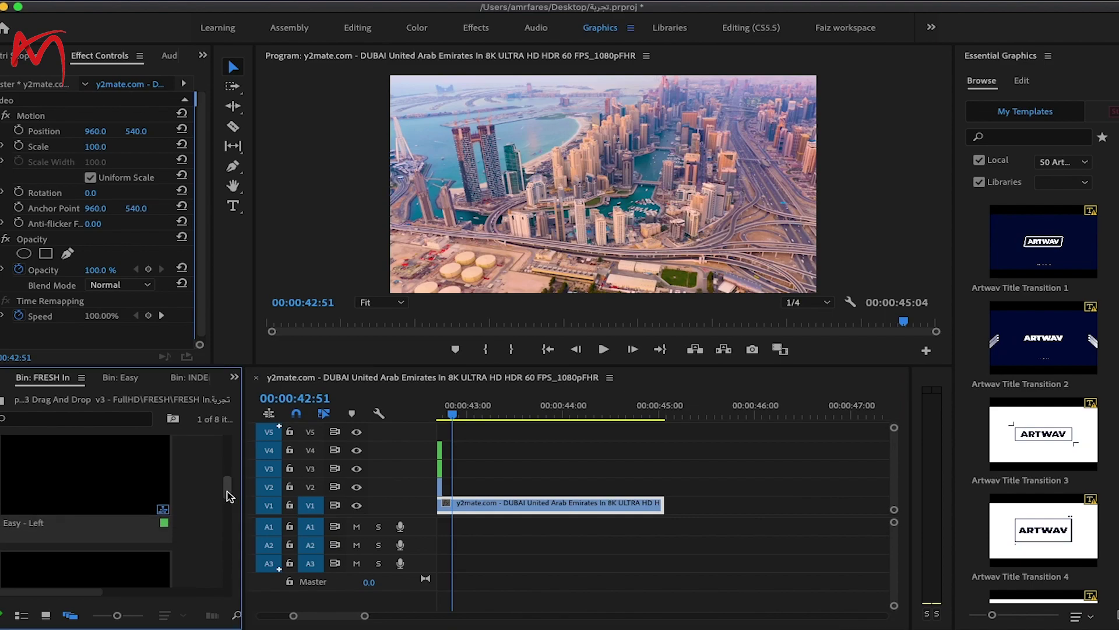